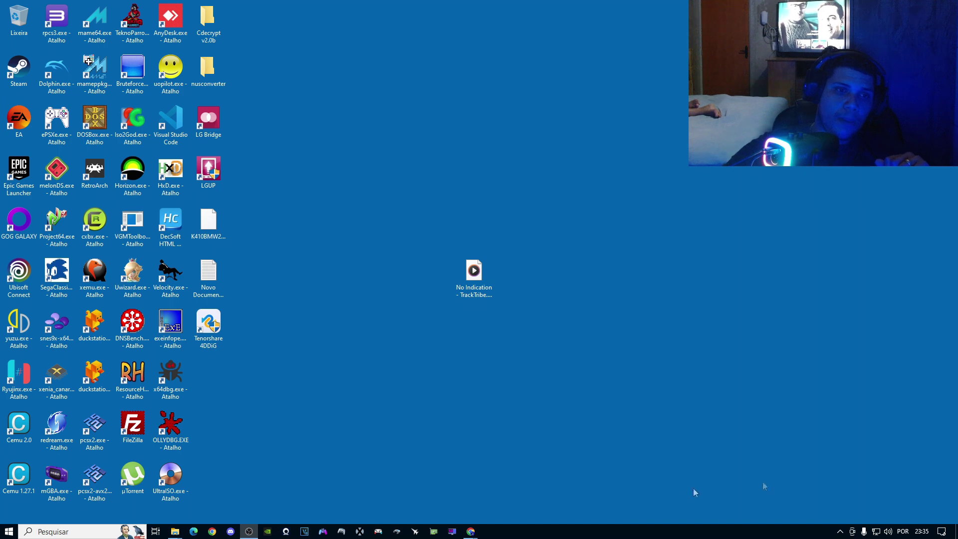
Step: Switch to Chrome, open the audacityteam.org website in the empty tab and translate the page into Portuguese
{"action": "mouse_move", "coordinate": [471, 531]}
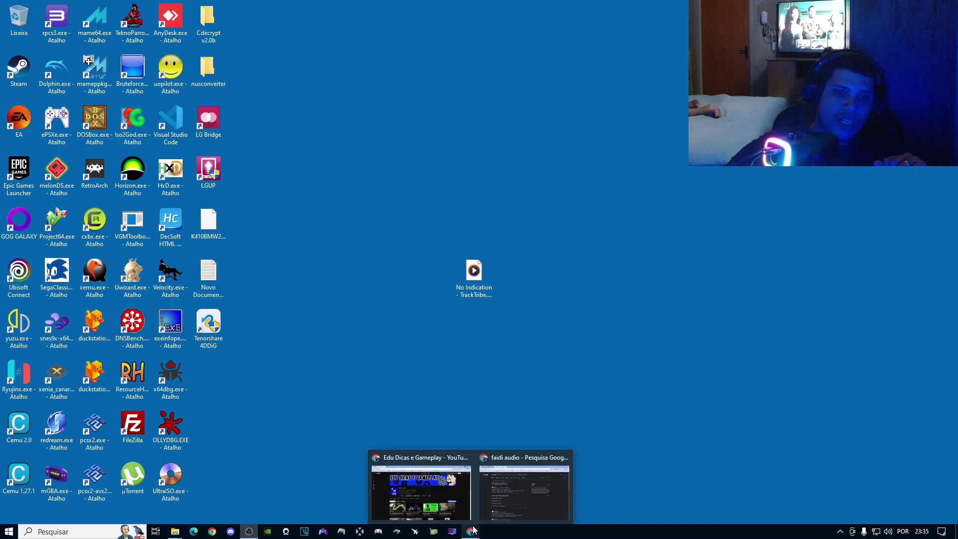
{"action": "left_click", "coordinate": [452, 503]}
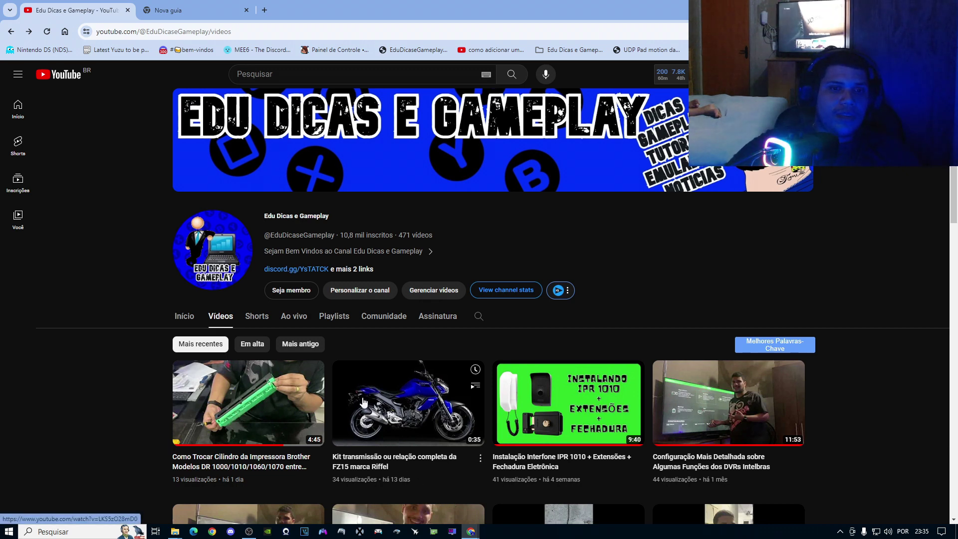
{"action": "left_click", "coordinate": [179, 13]}
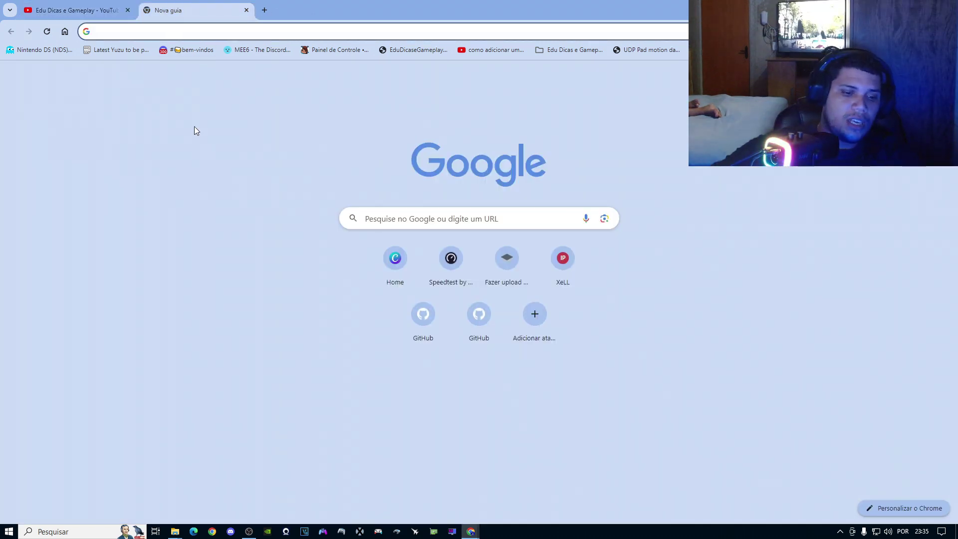
{"action": "type", "text": "auda"}
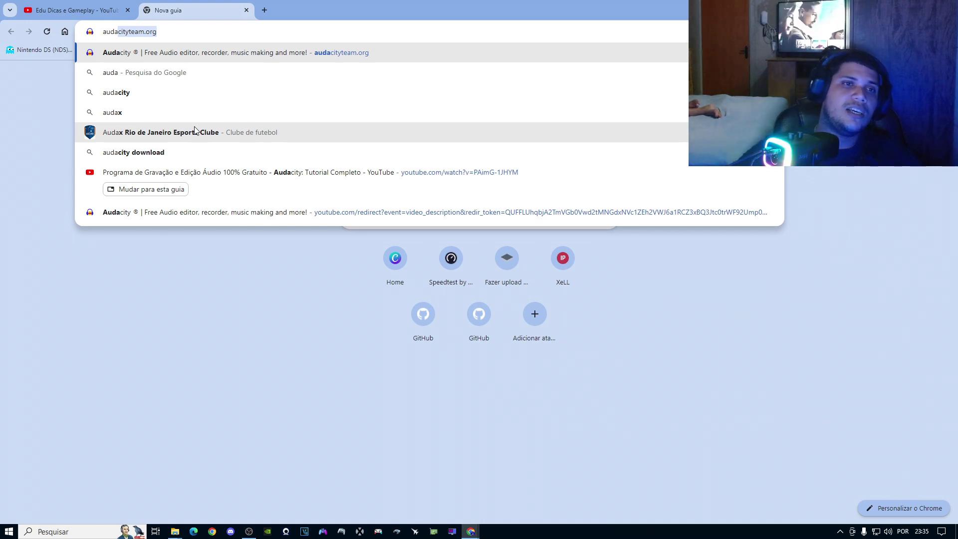
{"action": "key", "text": "Return"}
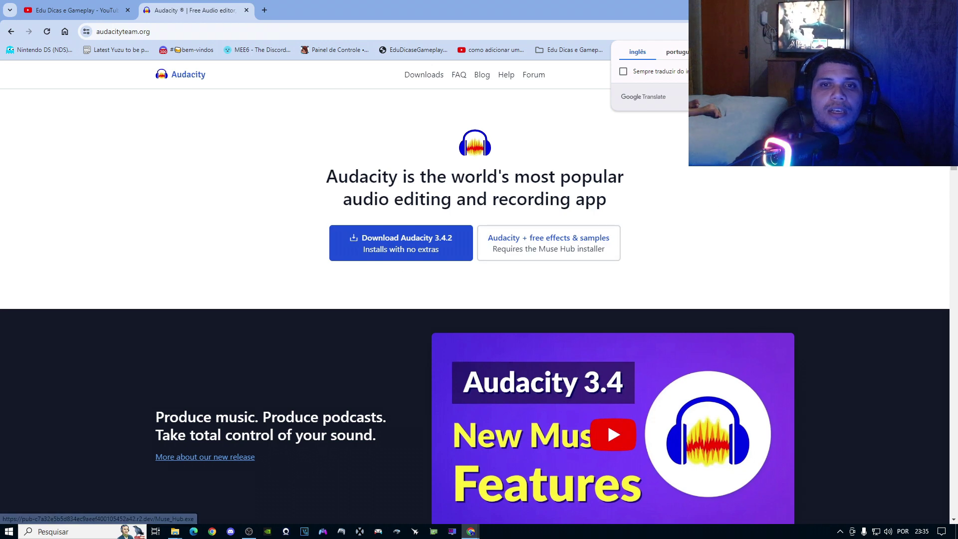
{"action": "left_click", "coordinate": [680, 53]}
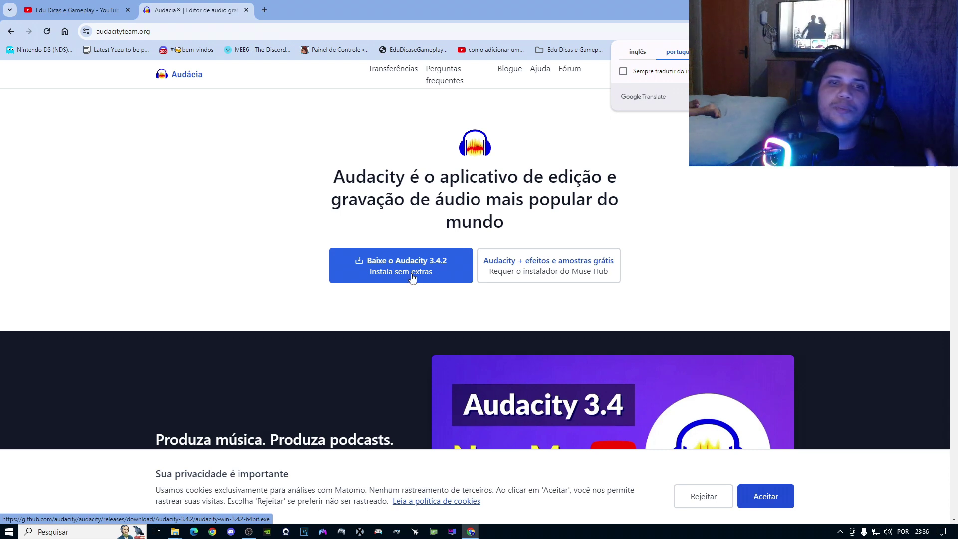
Step: Download the Audacity 3.4.2 installer without extras and open the folder it was saved in
{"action": "left_click", "coordinate": [425, 273]}
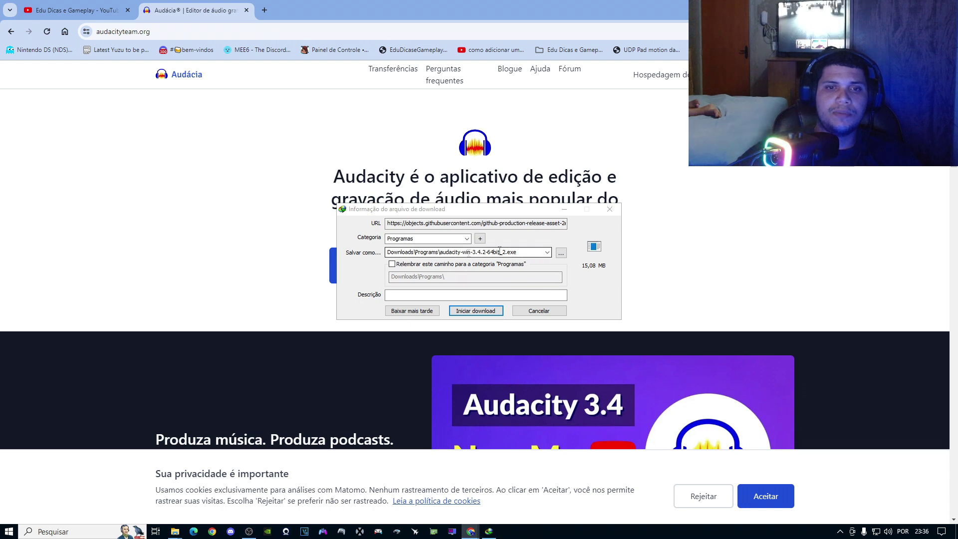
{"action": "left_click", "coordinate": [476, 310]}
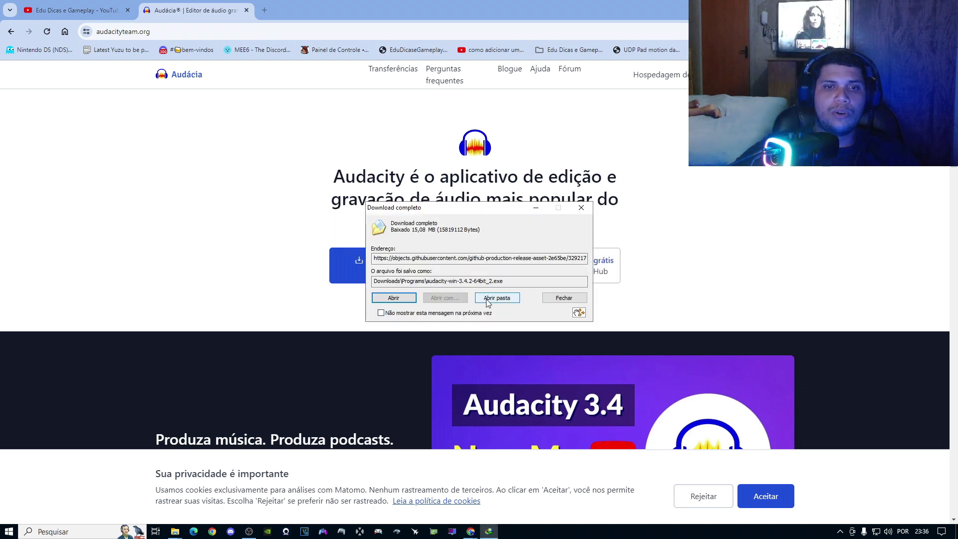
{"action": "left_click", "coordinate": [499, 301]}
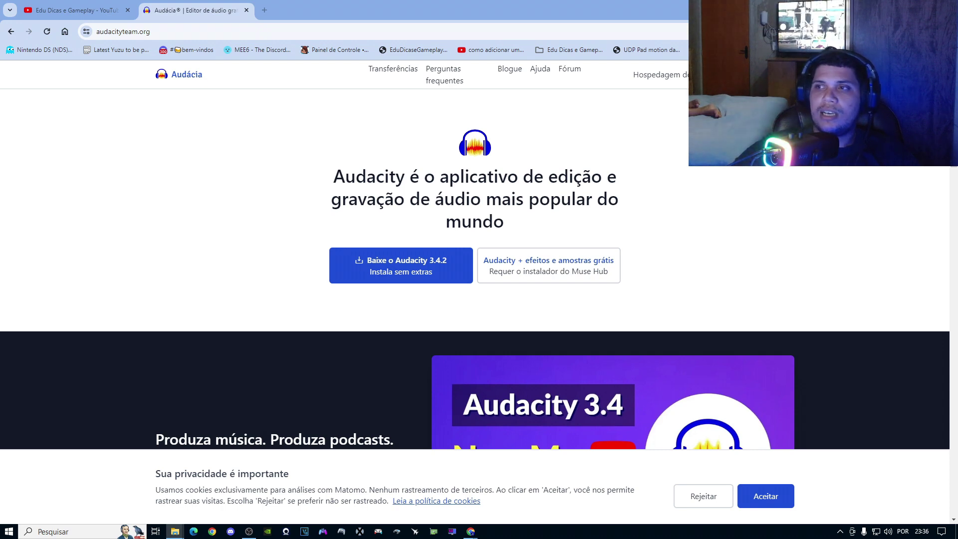
Step: Run audacity-win-3.4.2-64bit.exe from the Programs download folder with Português Brasileiro as the installer language
{"action": "key", "text": "super+d"}
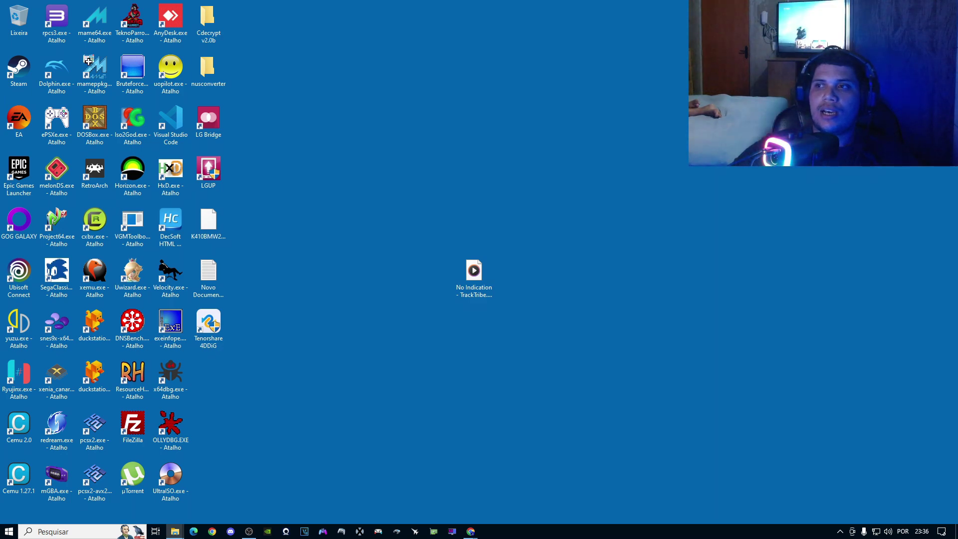
{"action": "key", "text": "alt+Tab"}
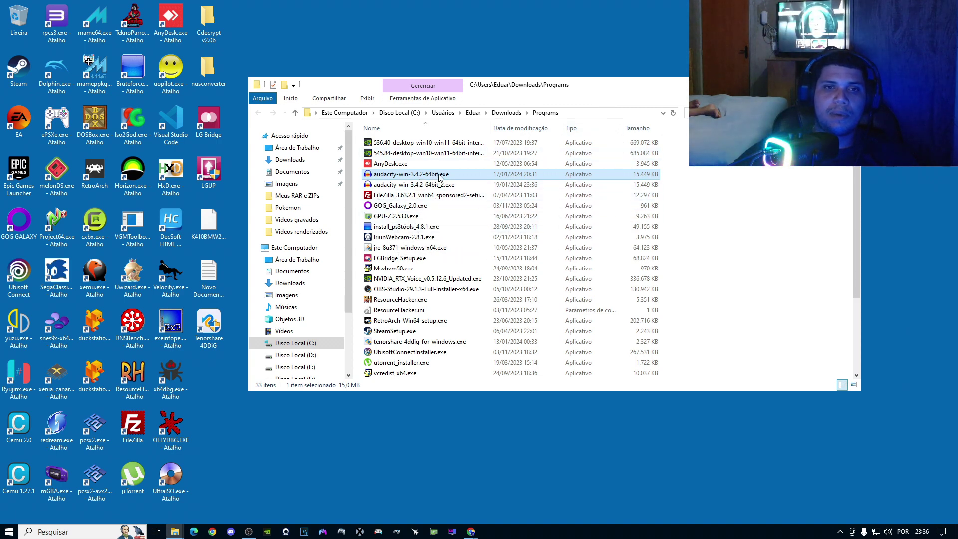
{"action": "double_click", "coordinate": [439, 175]}
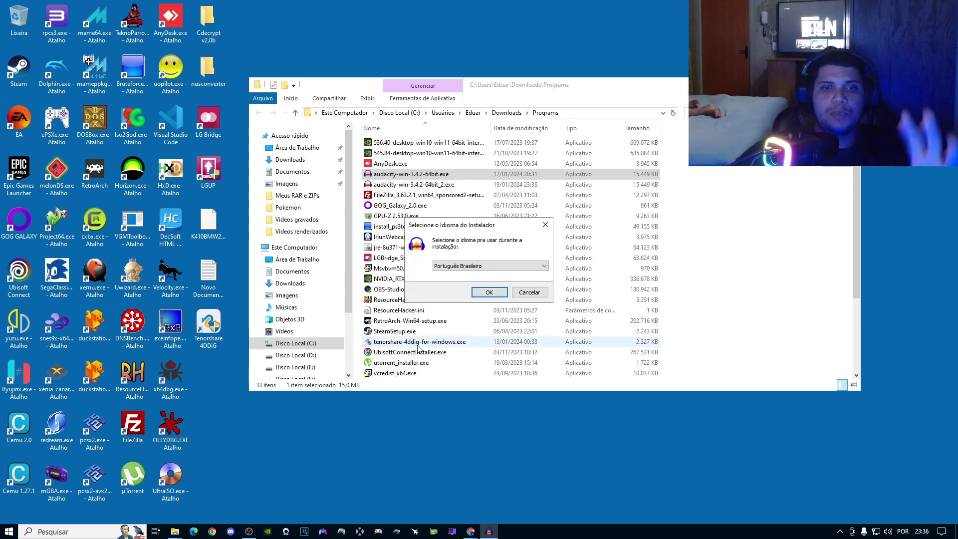
{"action": "key", "text": "Return"}
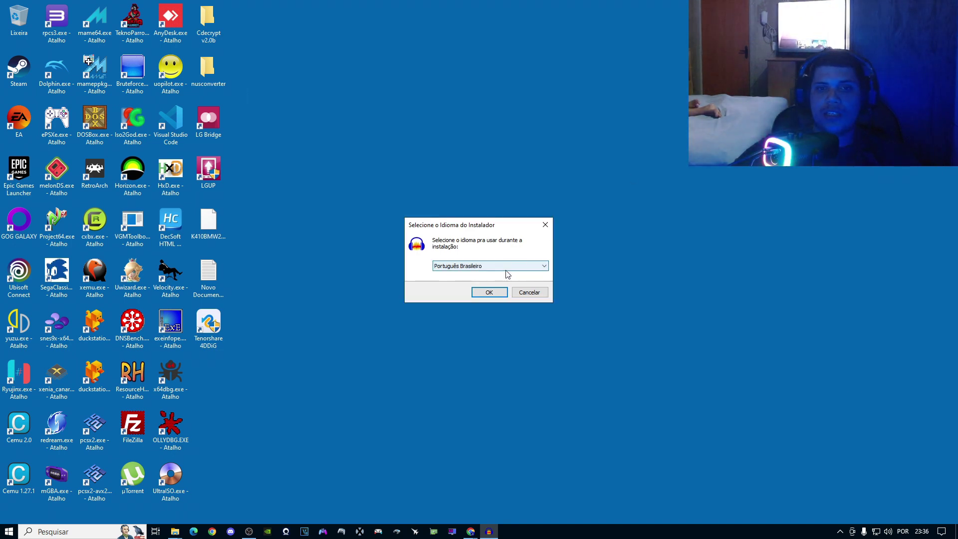
{"action": "left_click", "coordinate": [487, 294]}
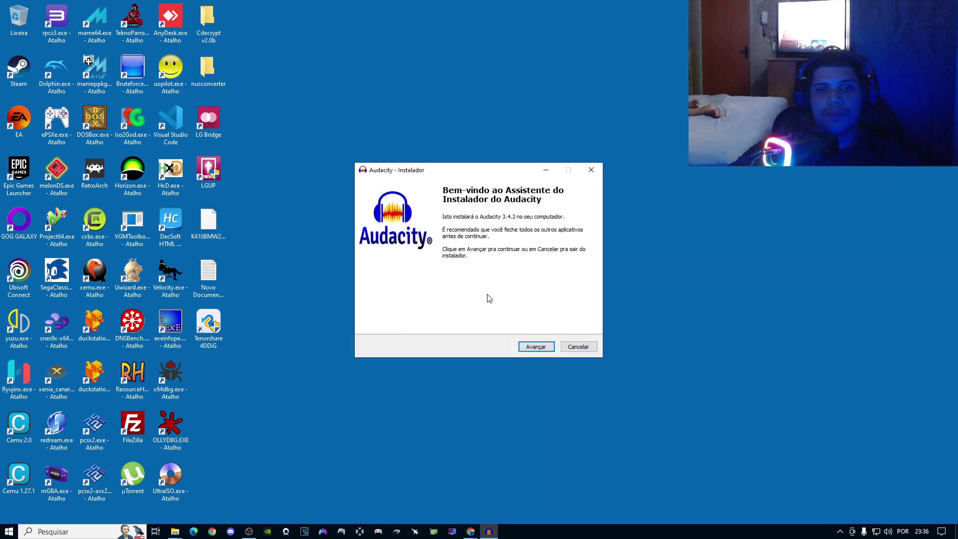
Step: Install Audacity into C:\Program Files\Audacity with a desktop shortcut, and finish the setup wizard
{"action": "left_click", "coordinate": [535, 347]}
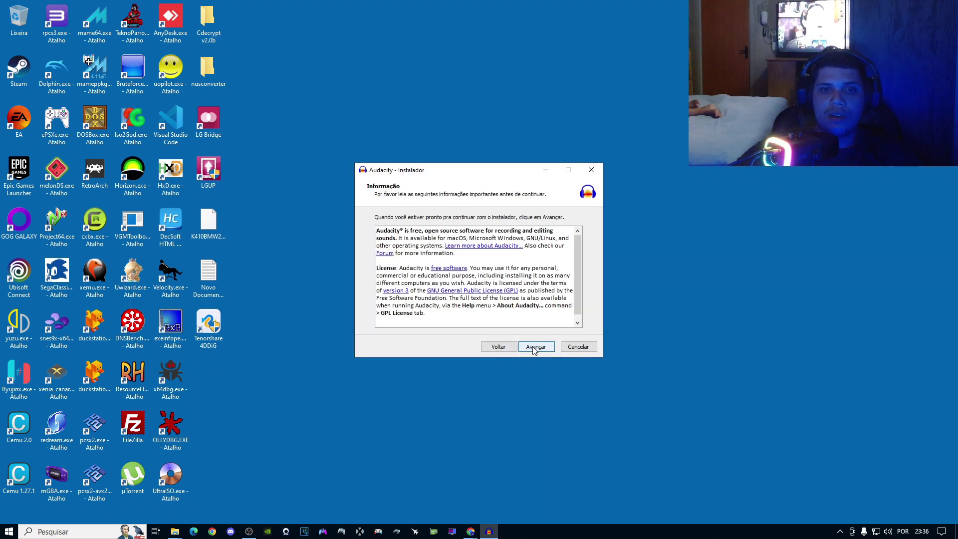
{"action": "left_click", "coordinate": [536, 347]}
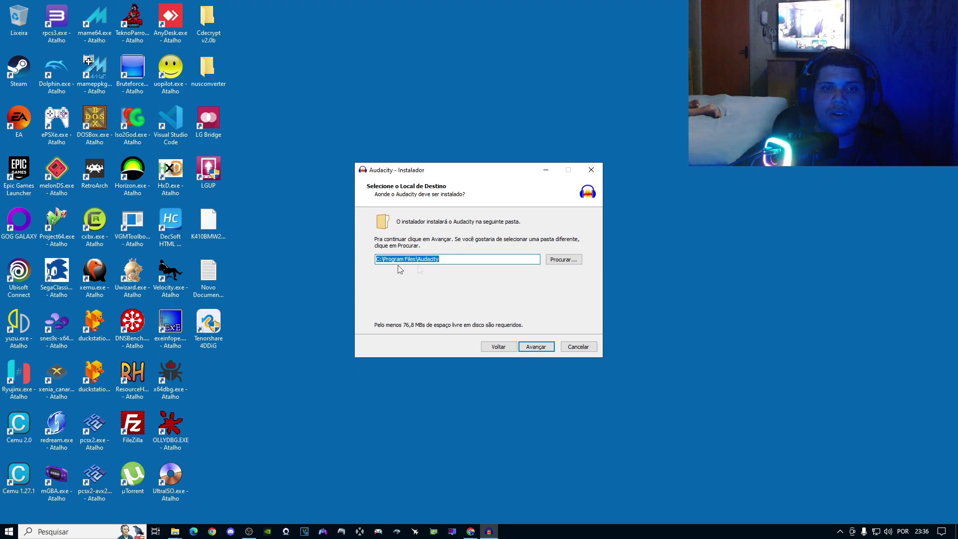
{"action": "left_click", "coordinate": [537, 348]}
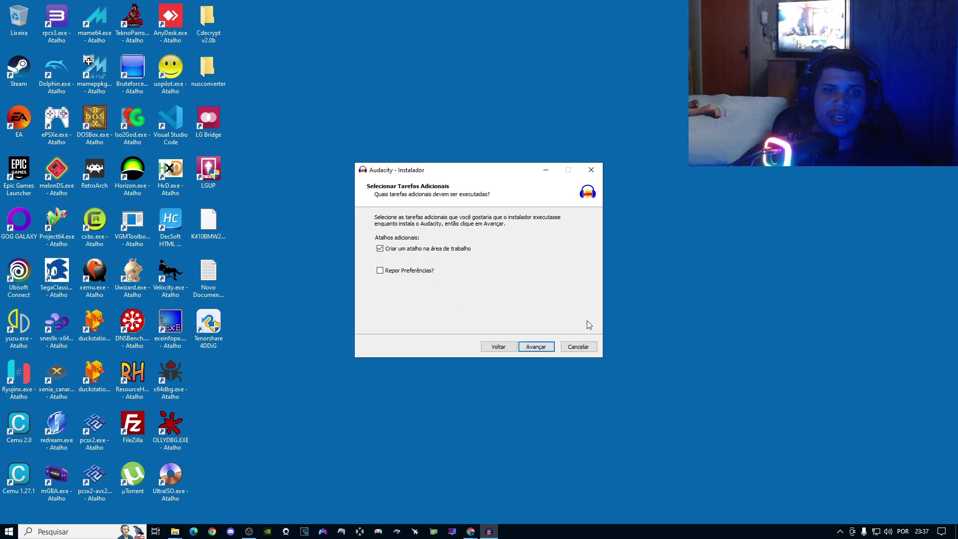
{"action": "left_click", "coordinate": [535, 351]}
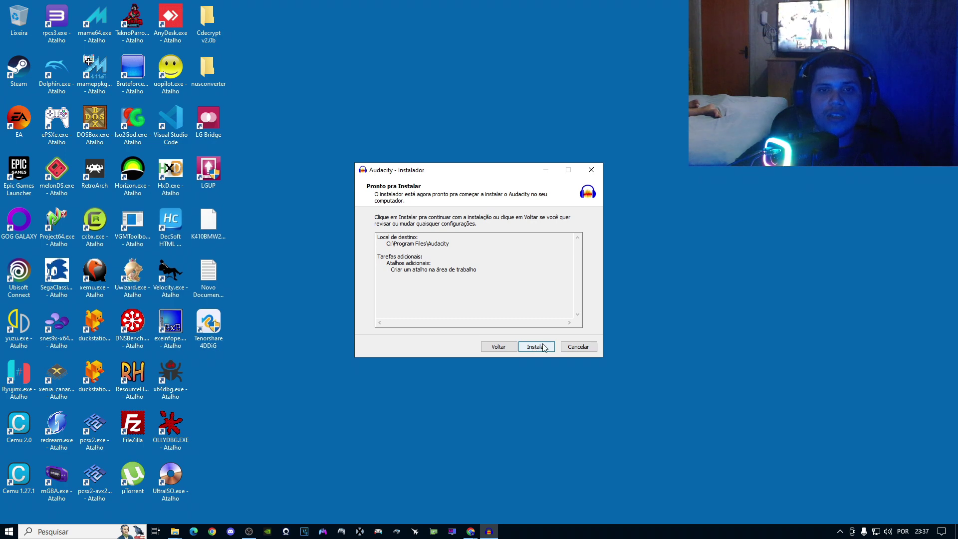
{"action": "left_click", "coordinate": [536, 348]}
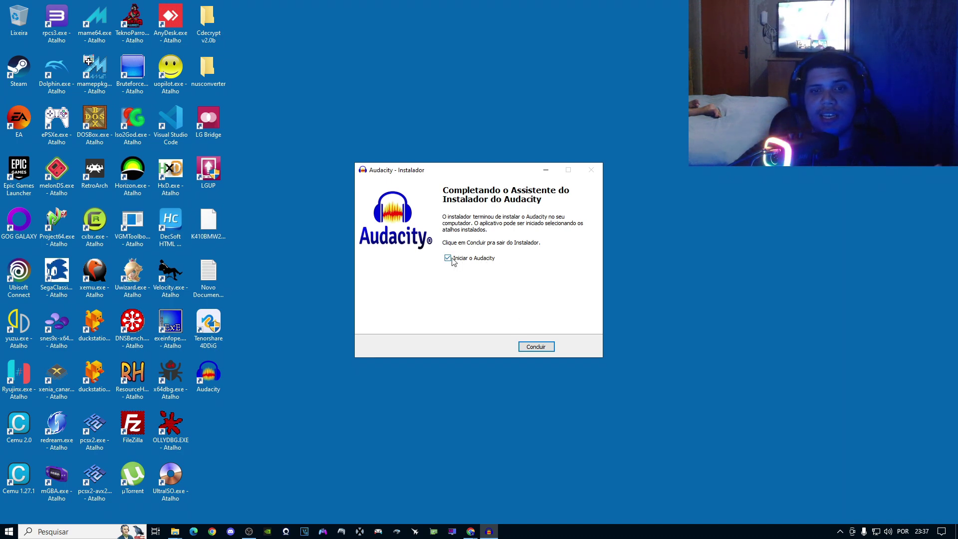
{"action": "left_click", "coordinate": [541, 348]}
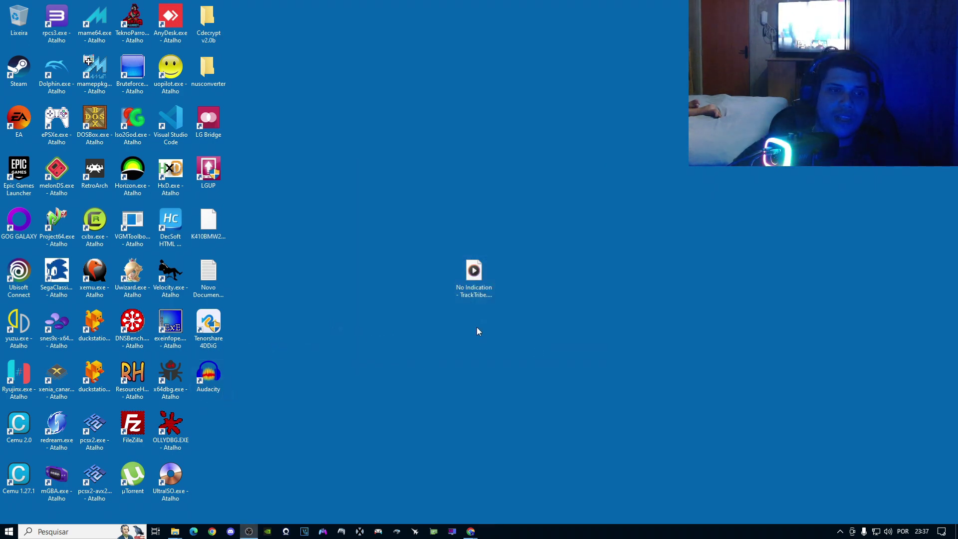
Step: Reposition the No Indication - TrackTribe.mp3 file within the empty area of the desktop
{"action": "left_click_drag", "start_coordinate": [467, 271], "coordinate": [456, 295]}
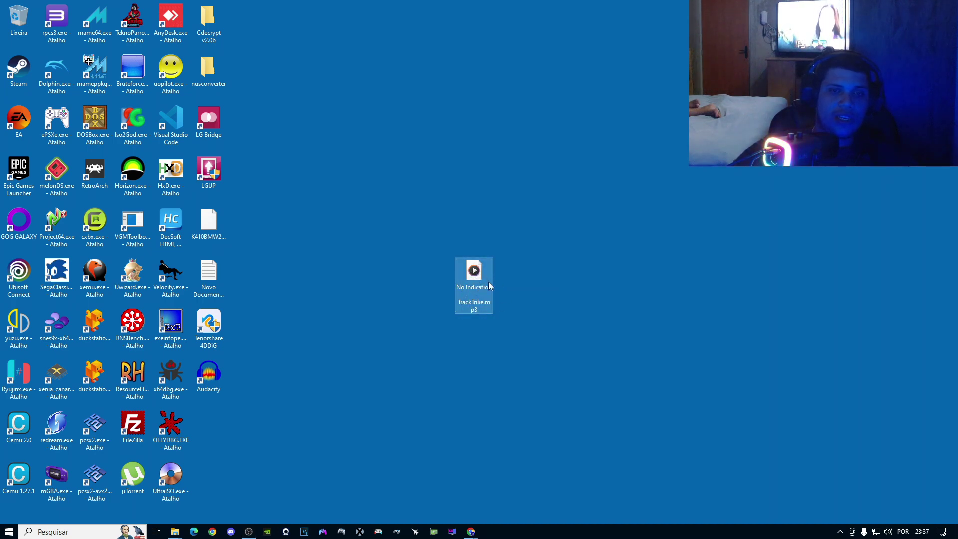
{"action": "left_click_drag", "start_coordinate": [473, 281], "coordinate": [655, 332]}
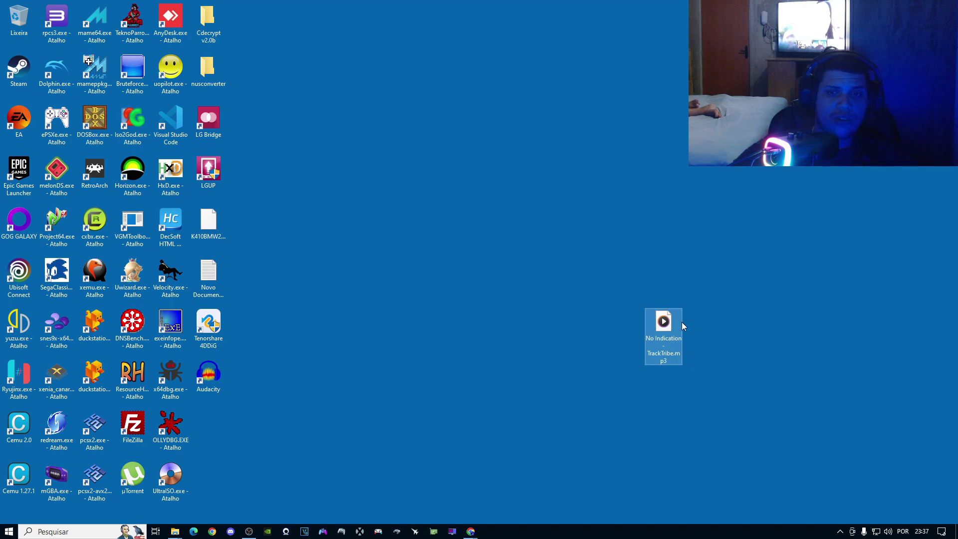
{"action": "left_click_drag", "start_coordinate": [658, 334], "coordinate": [583, 383]}
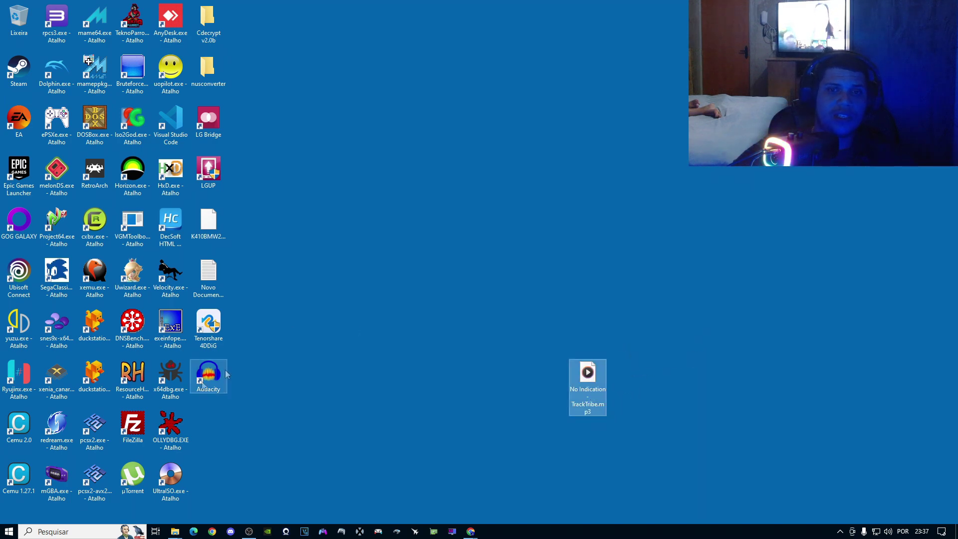
Step: Launch Audacity from its desktop shortcut and dismiss the welcome window
{"action": "double_click", "coordinate": [213, 388]}
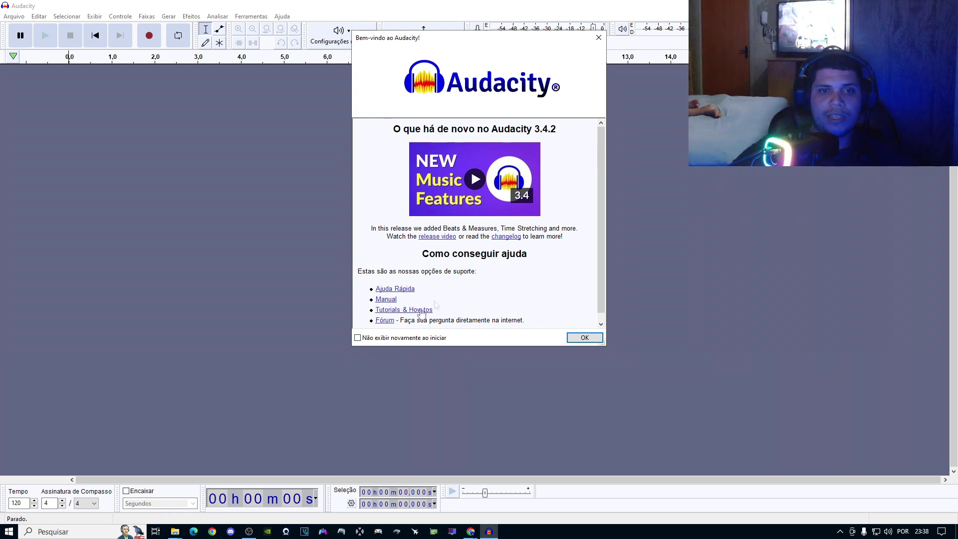
{"action": "left_click", "coordinate": [583, 338]}
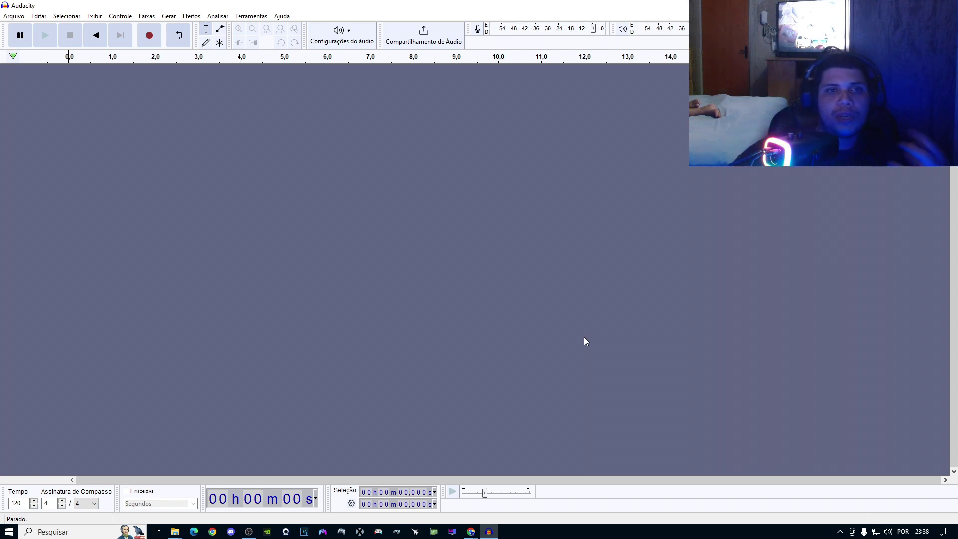
Step: Set the playback device to the fifine speakers (Alto-falantes) and the recording device to Microfone (fifine Microphone)
{"action": "left_click", "coordinate": [341, 35]}
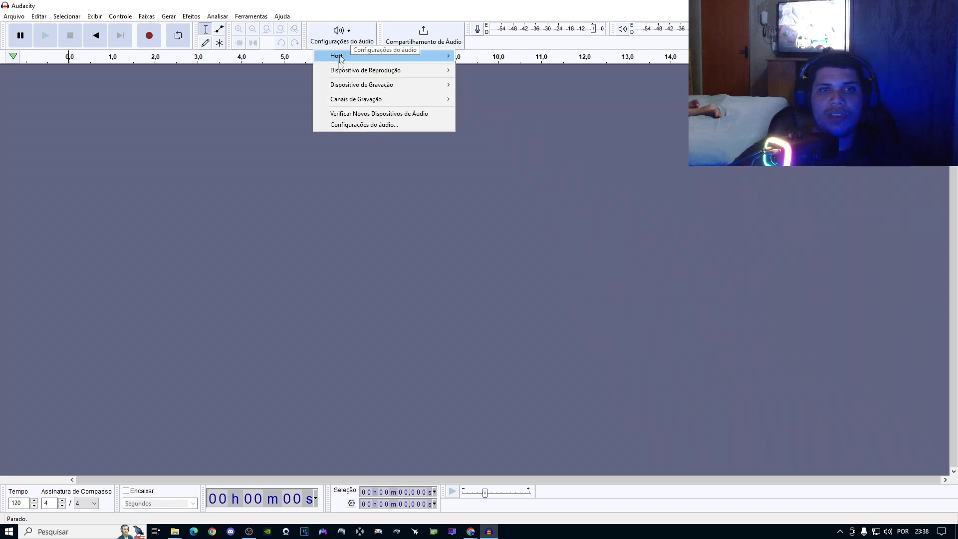
{"action": "mouse_move", "coordinate": [339, 74]}
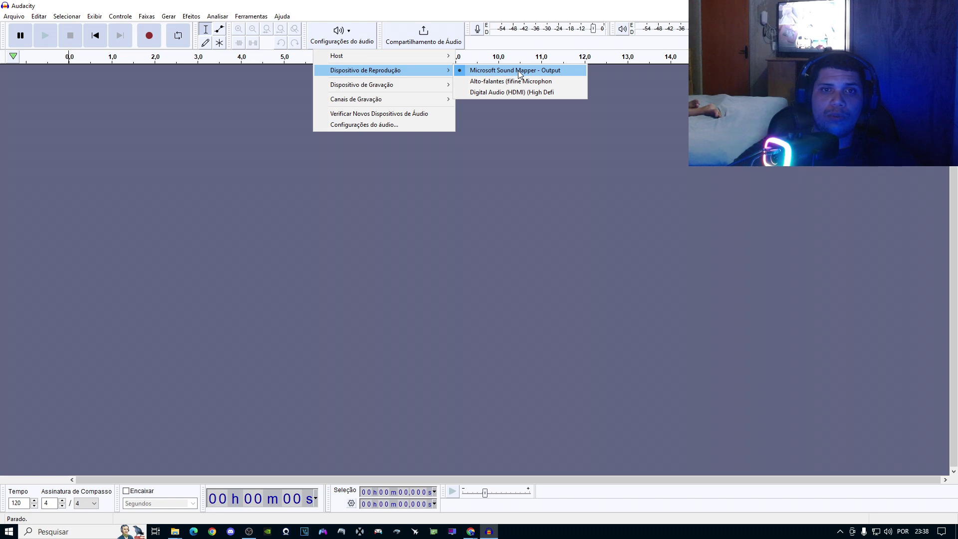
{"action": "left_click", "coordinate": [497, 84]}
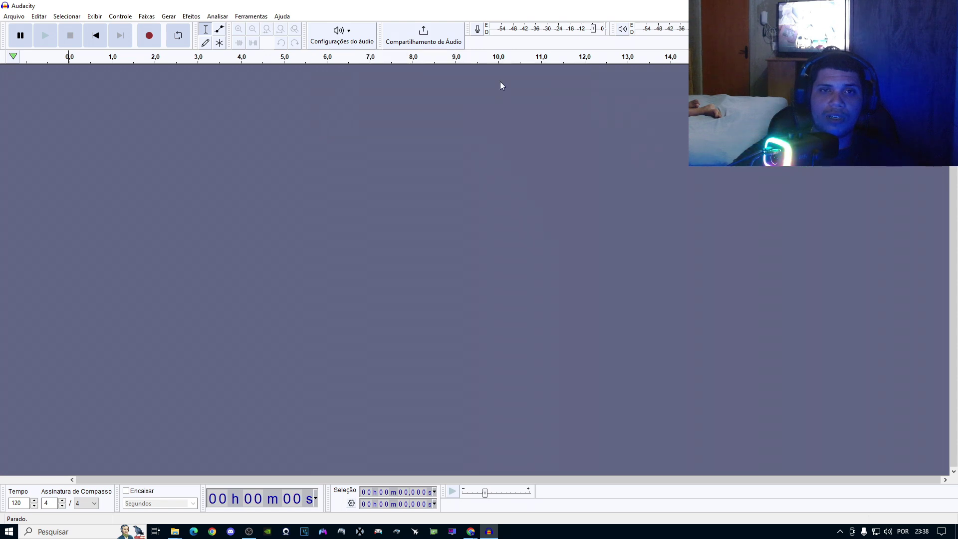
{"action": "left_click", "coordinate": [350, 37]}
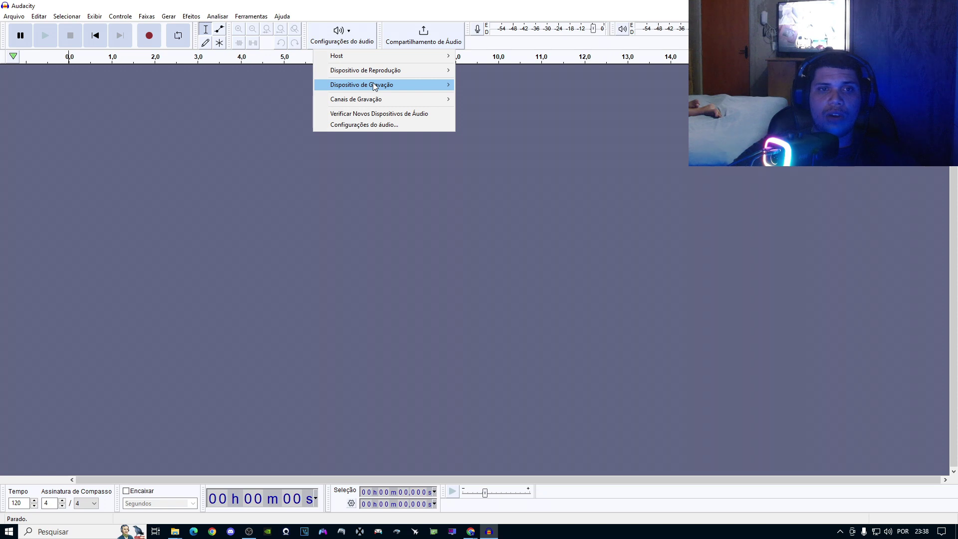
{"action": "mouse_move", "coordinate": [383, 89]}
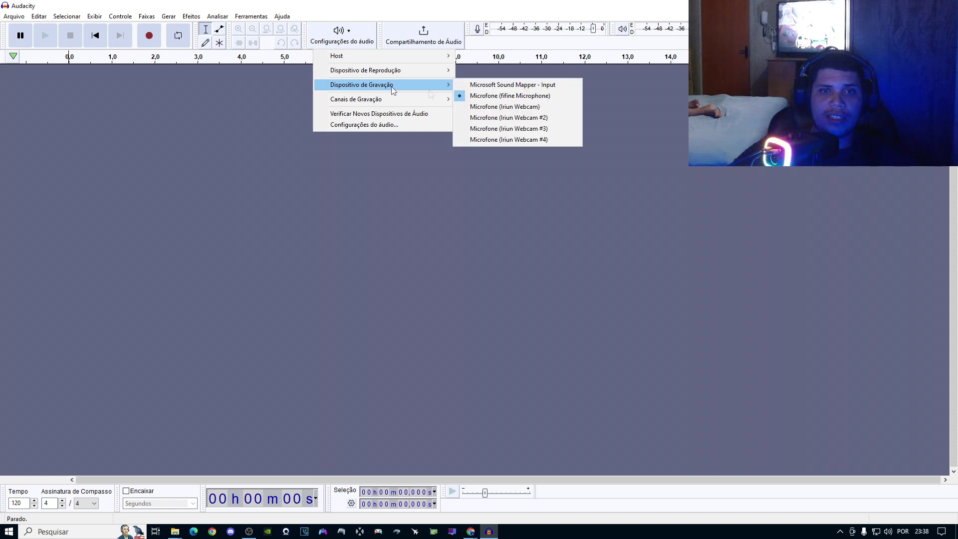
{"action": "left_click", "coordinate": [498, 95]}
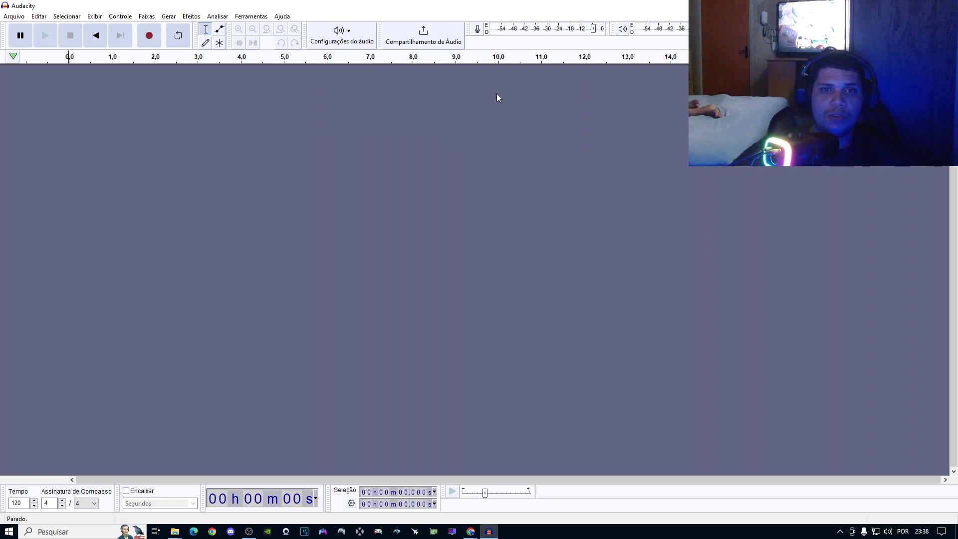
{"action": "left_click", "coordinate": [348, 31]}
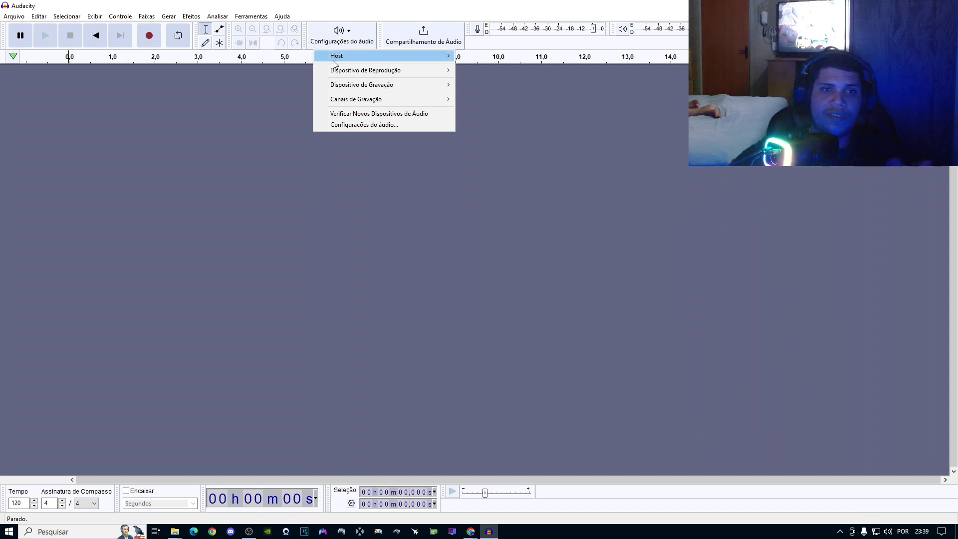
{"action": "left_click", "coordinate": [357, 199]}
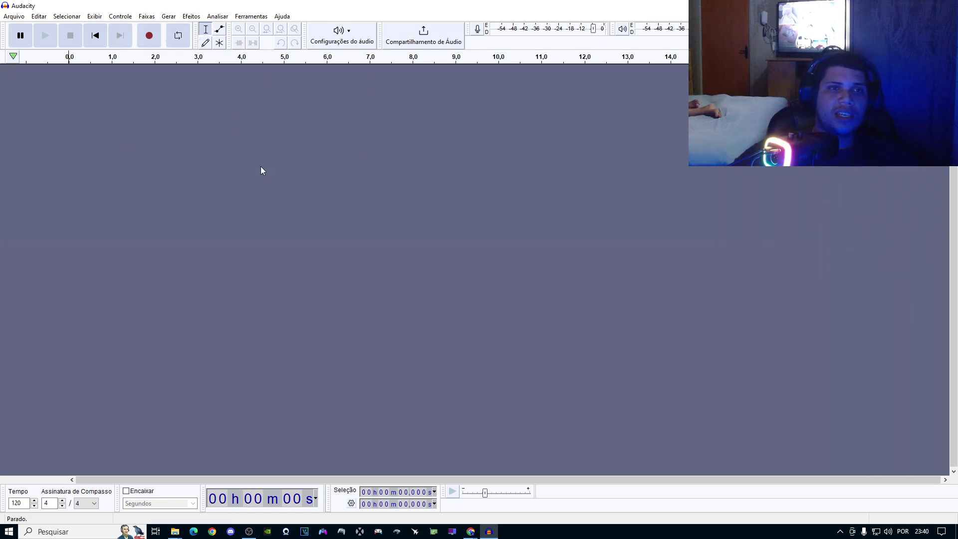
Step: Record about 21 seconds of microphone audio on a new stereo track, then stop the recording
{"action": "left_click", "coordinate": [152, 42]}
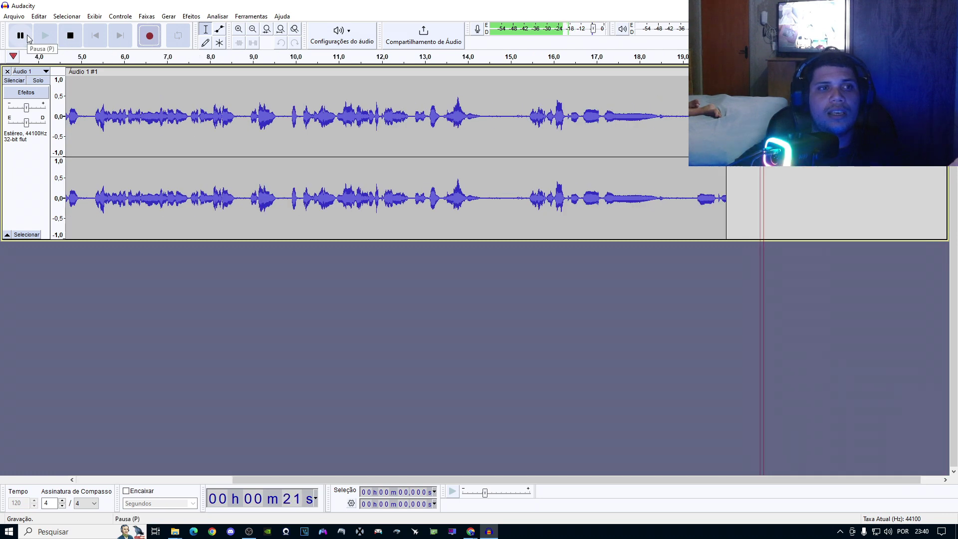
{"action": "left_click", "coordinate": [70, 35]}
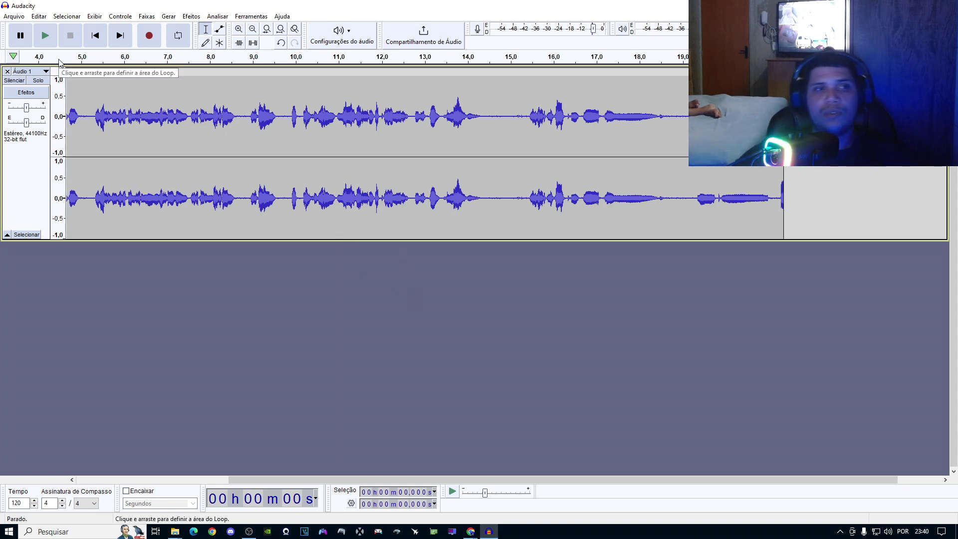
Step: Play the voice recording to about 15 s, pause it, and delete the section from 14.292 s to the end of the recording
{"action": "left_click", "coordinate": [46, 37]}
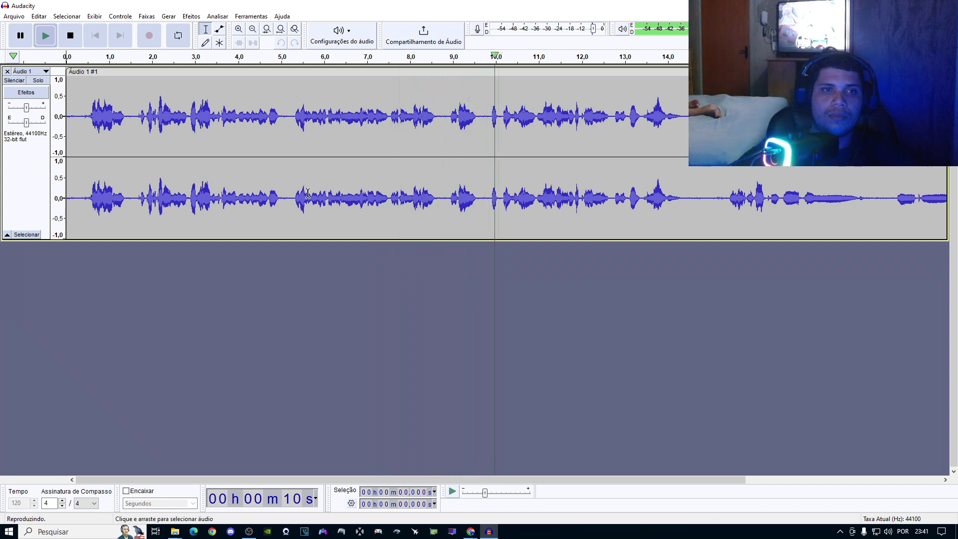
{"action": "left_click", "coordinate": [20, 36]}
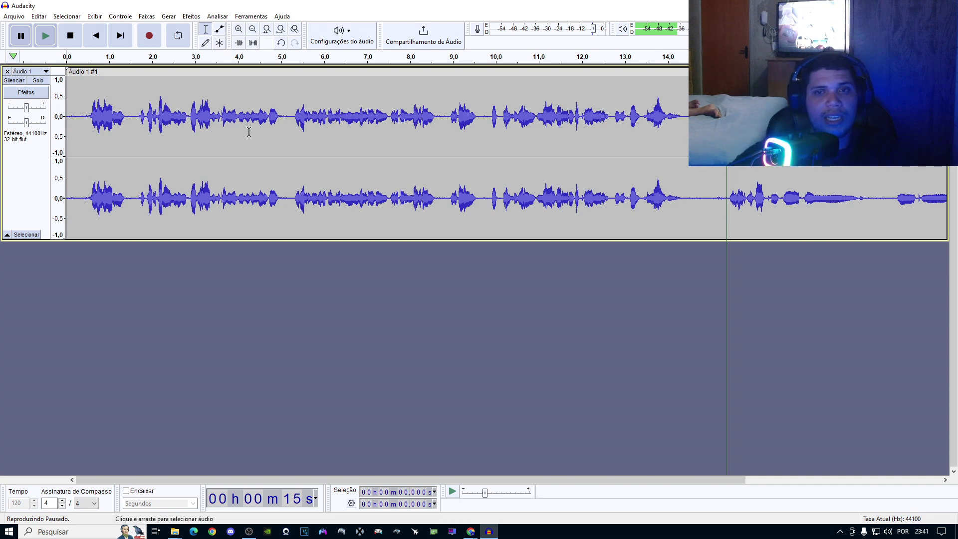
{"action": "left_click", "coordinate": [680, 83]}
{"action": "left_click_drag", "start_coordinate": [684, 100], "coordinate": [808, 100]}
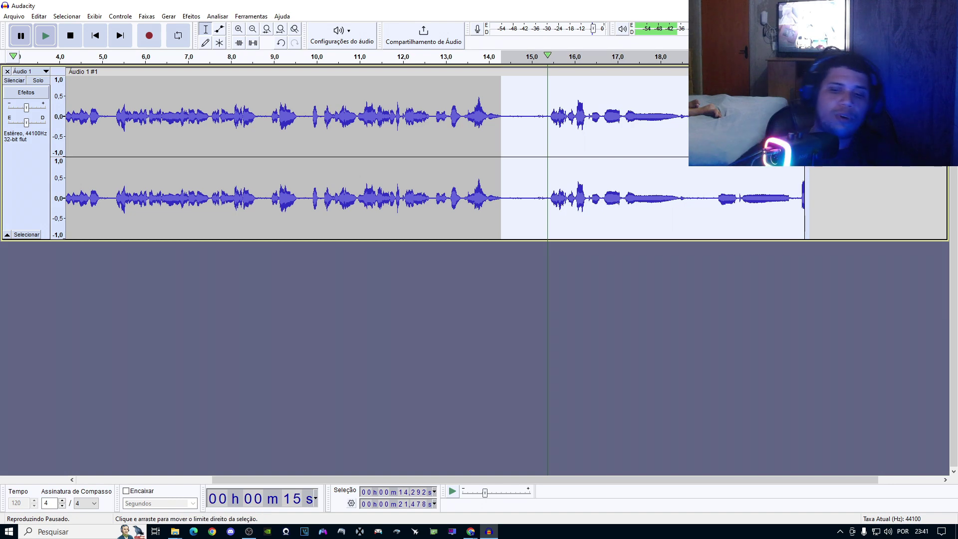
{"action": "key", "text": "Delete"}
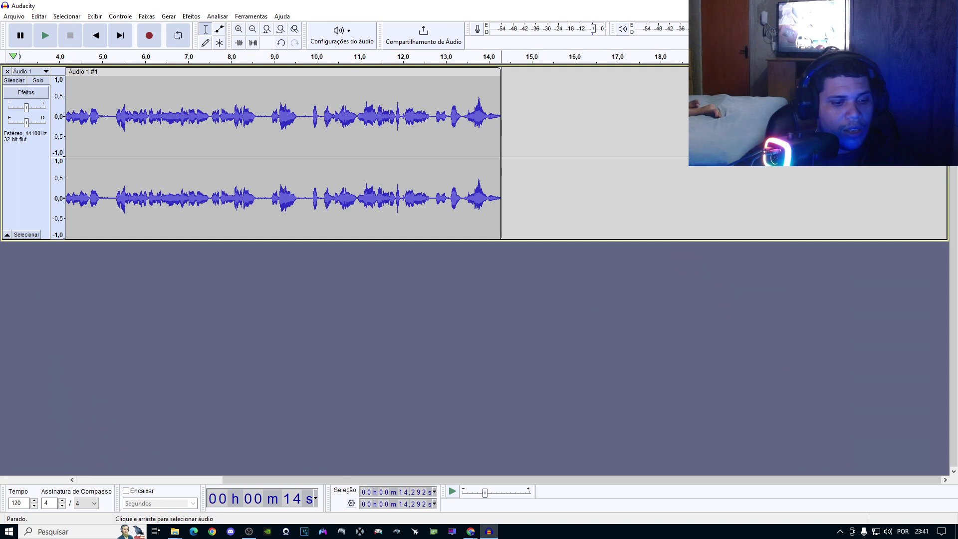
{"action": "key", "text": "ctrl+z"}
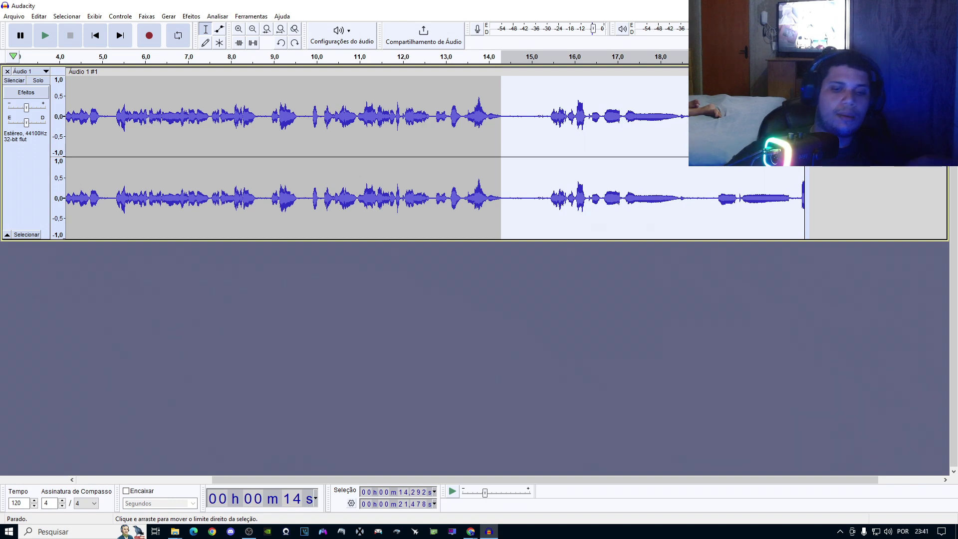
{"action": "key", "text": "Delete"}
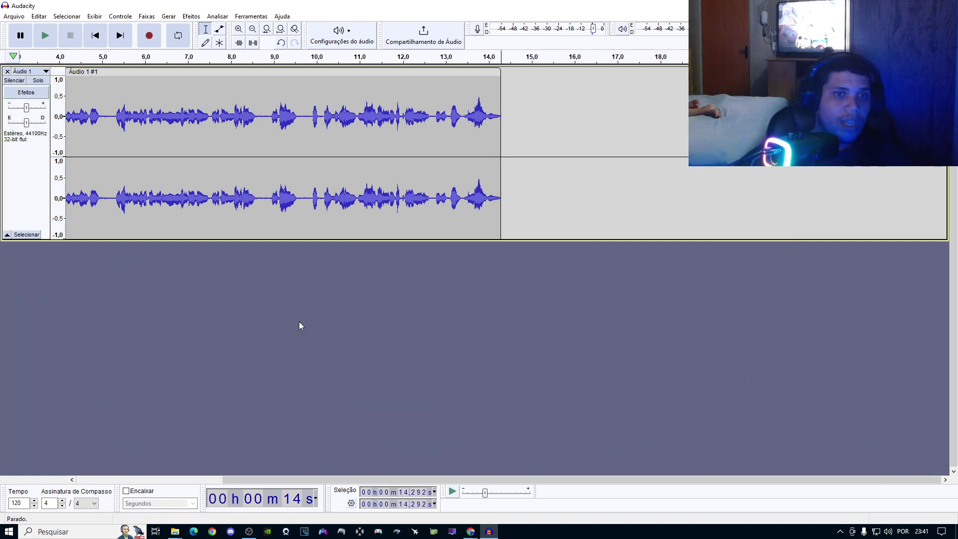
{"action": "left_click", "coordinate": [238, 29]}
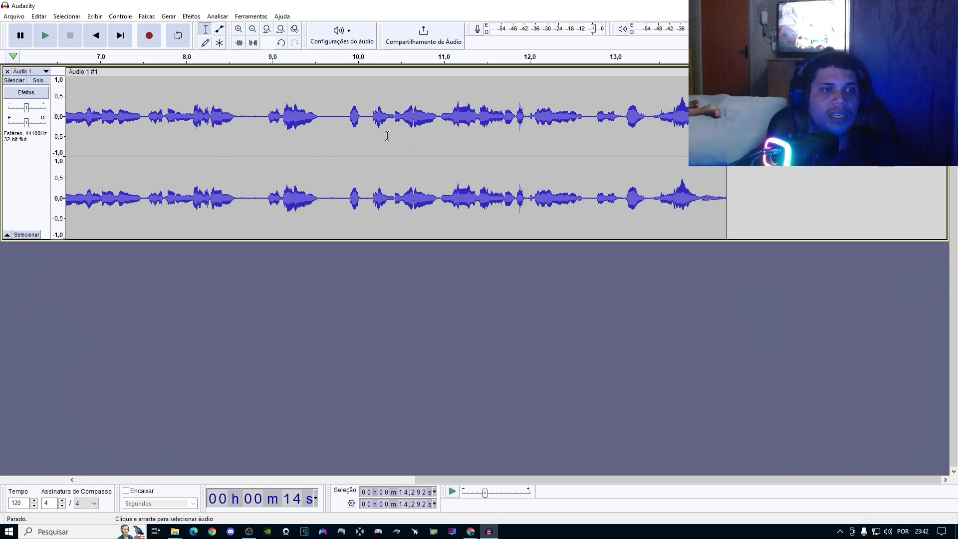
{"action": "left_click", "coordinate": [253, 30]}
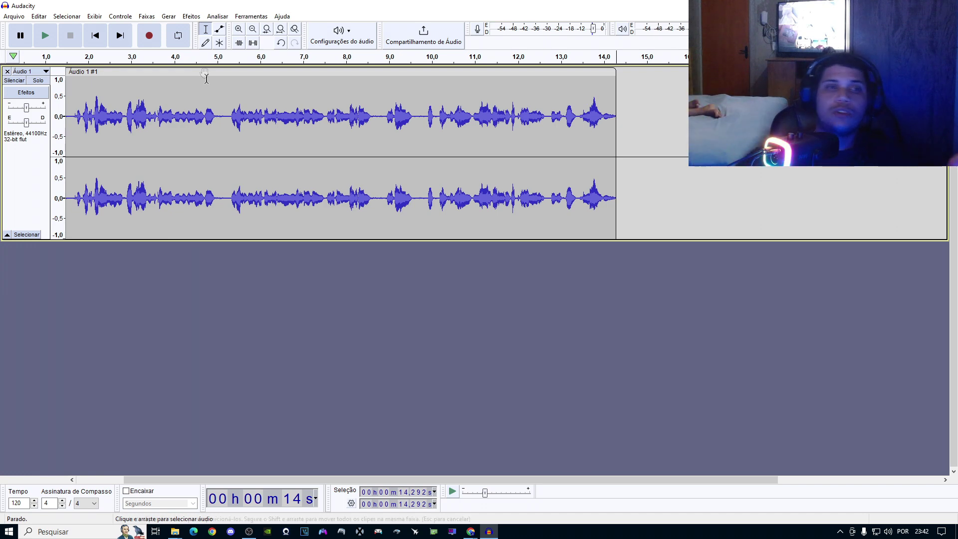
Step: Start an audio import and limit the listed files to MP3 files (Arquivo MP3)
{"action": "left_click", "coordinate": [15, 16]}
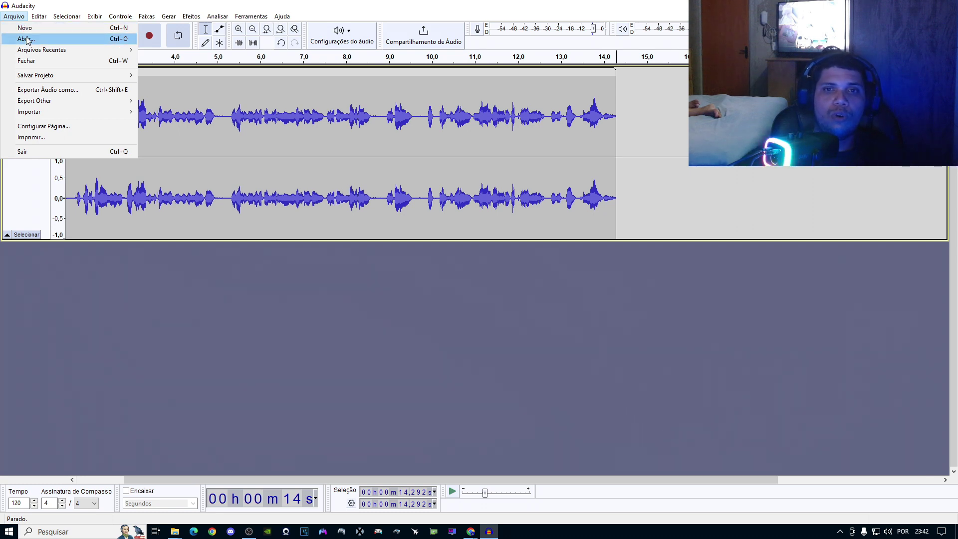
{"action": "mouse_move", "coordinate": [37, 114]}
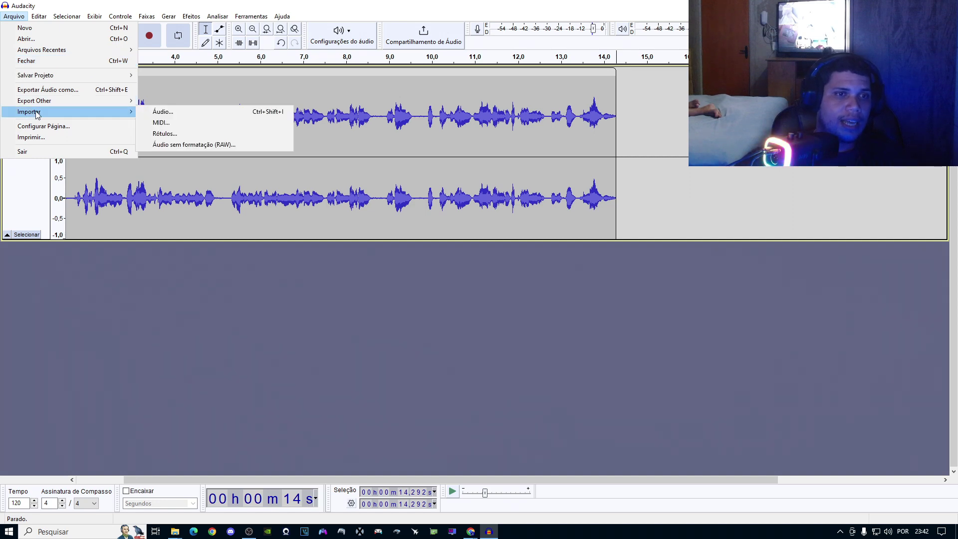
{"action": "left_click", "coordinate": [160, 115]}
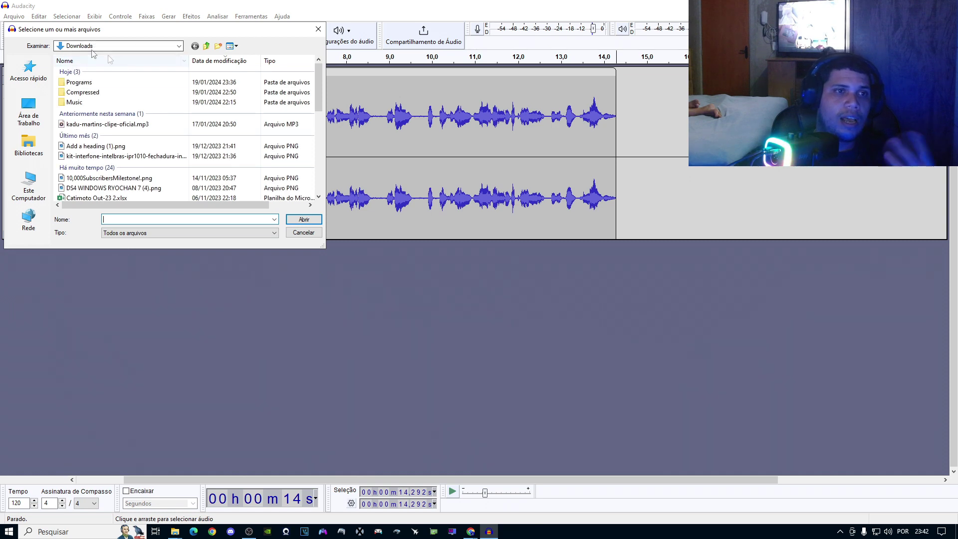
{"action": "left_click", "coordinate": [28, 112]}
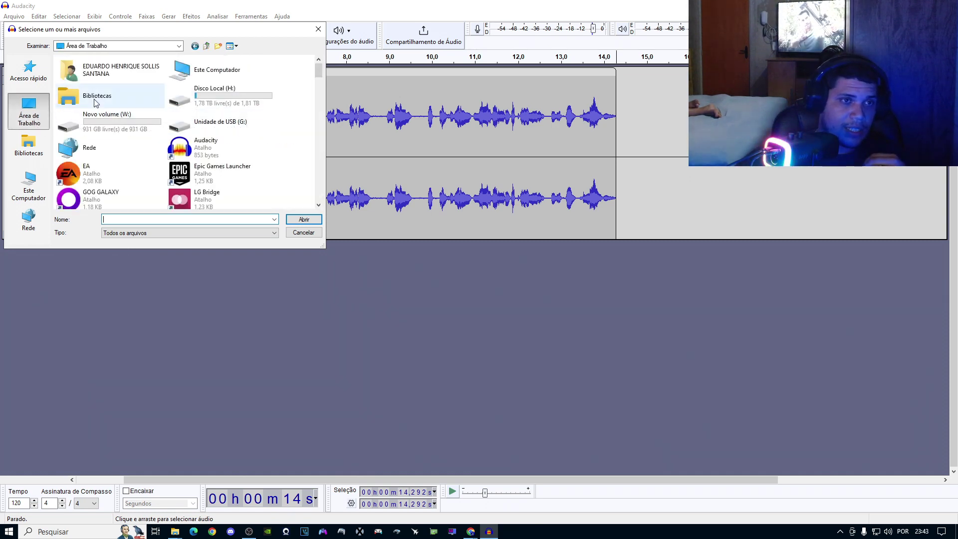
{"action": "scroll", "coordinate": [110, 122], "scroll_direction": "down", "scroll_amount": 2}
{"action": "double_click", "coordinate": [109, 122]}
{"action": "left_click", "coordinate": [274, 233]}
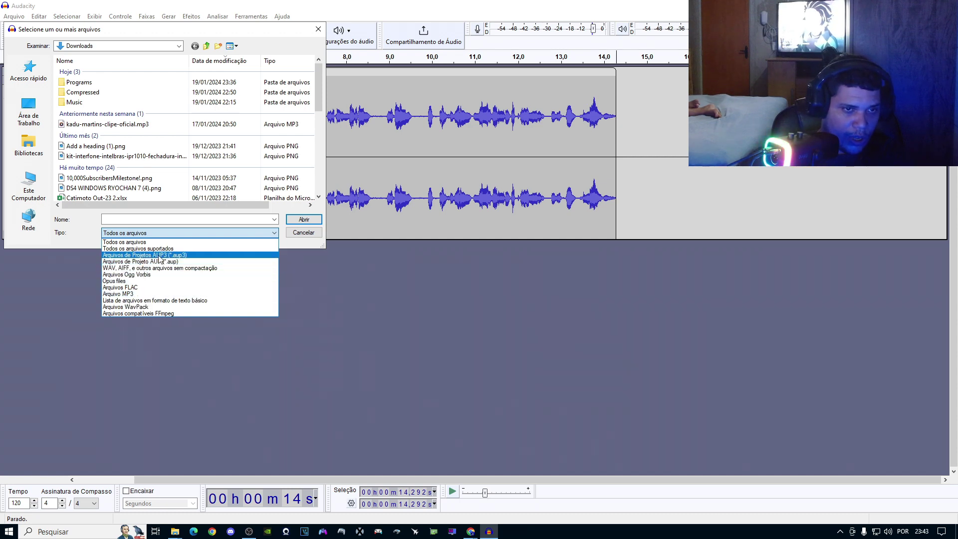
{"action": "left_click", "coordinate": [132, 294]}
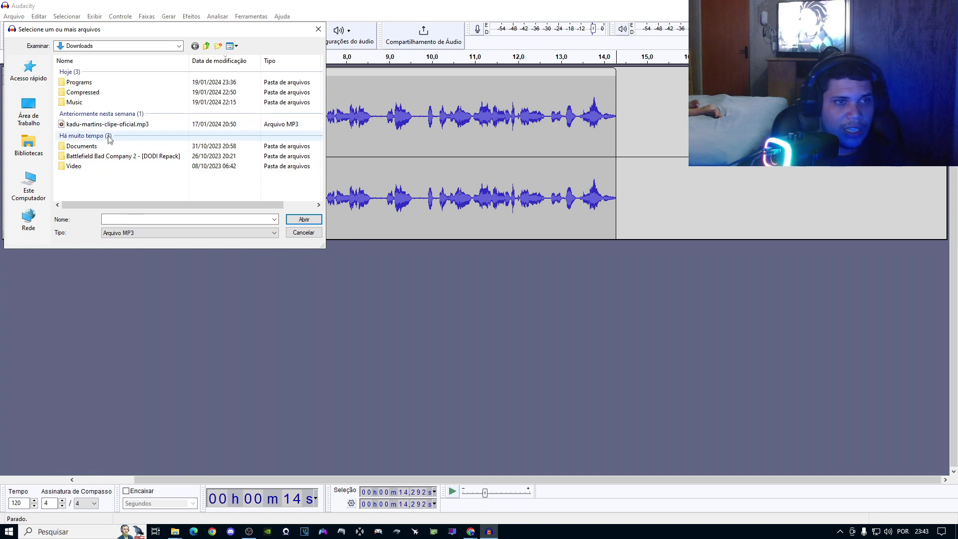
Step: Import No Indication - TrackTribe.mp3 from the desktop (Área de Trabalho) as a new track below the voice track
{"action": "left_click", "coordinate": [28, 114]}
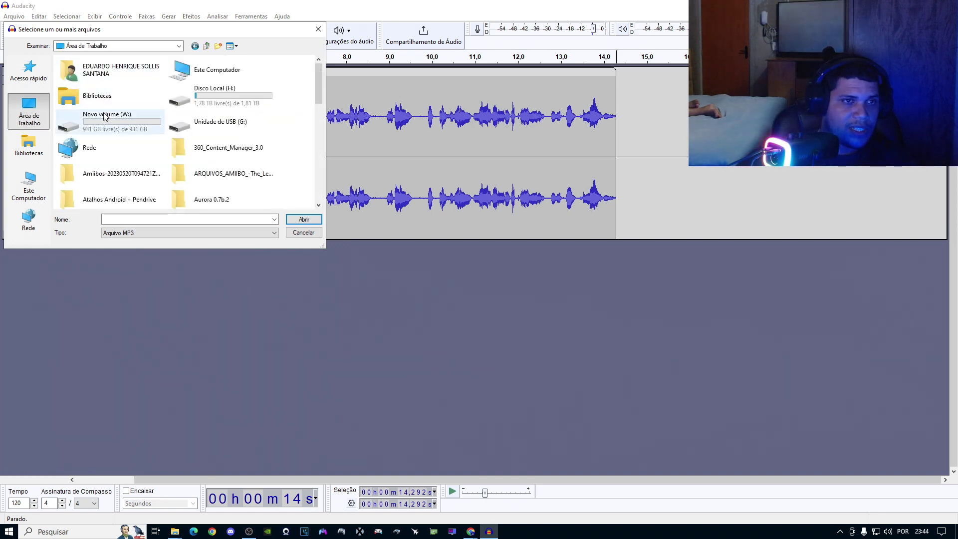
{"action": "scroll", "coordinate": [169, 164], "scroll_direction": "down", "scroll_amount": 5}
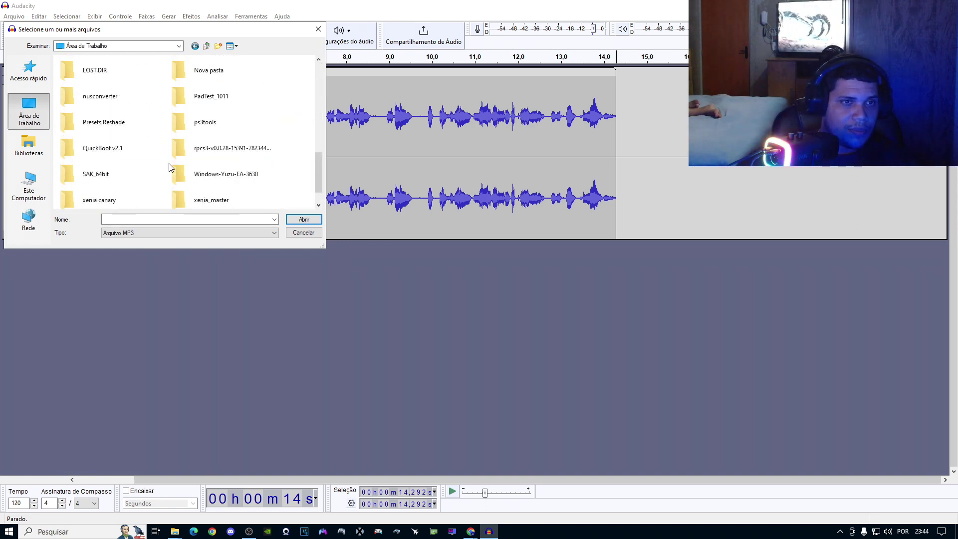
{"action": "scroll", "coordinate": [169, 163], "scroll_direction": "down", "scroll_amount": 1}
{"action": "left_click", "coordinate": [120, 196]}
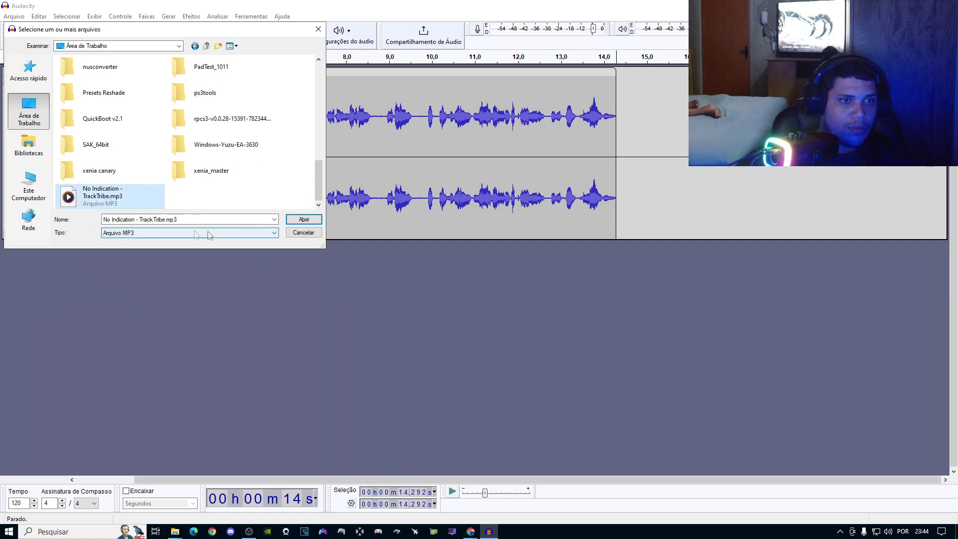
{"action": "left_click", "coordinate": [304, 219]}
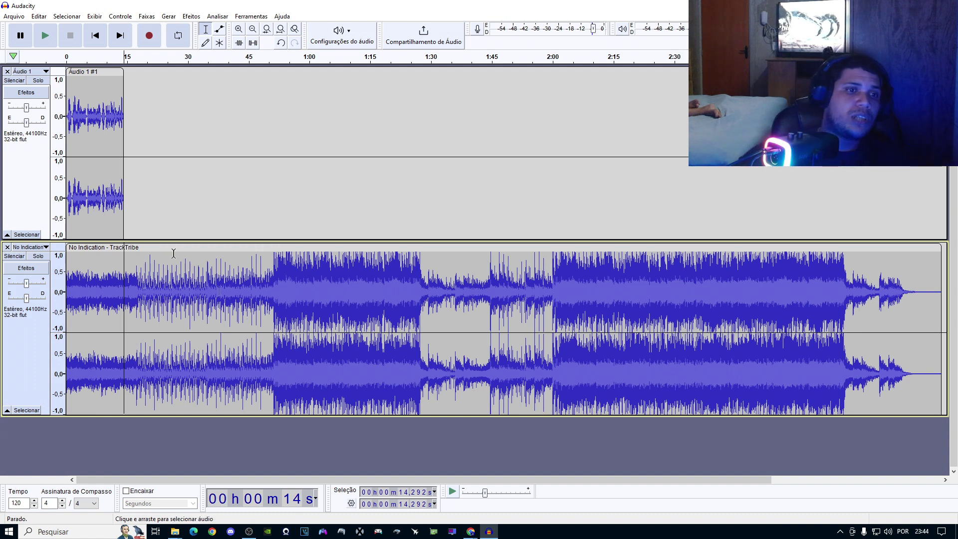
{"action": "left_click", "coordinate": [13, 16]}
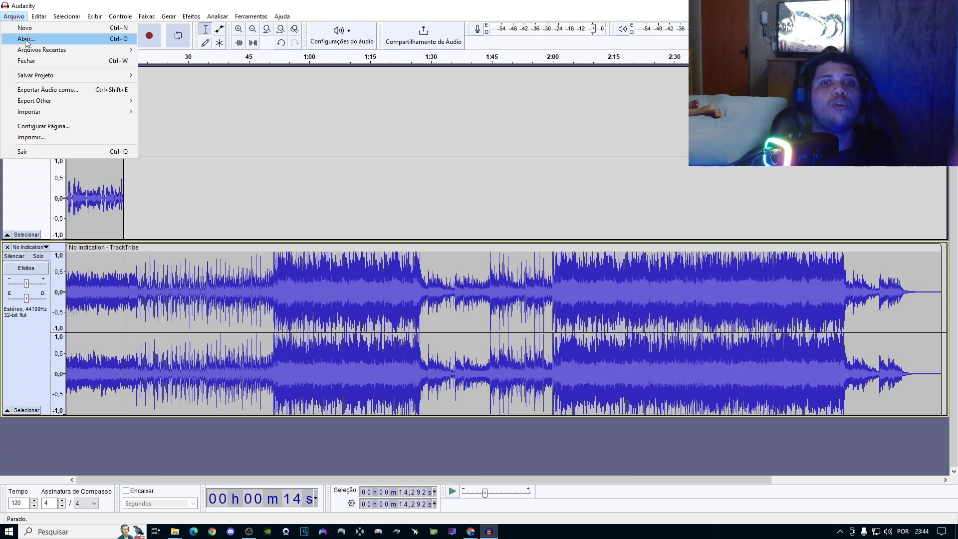
{"action": "left_click", "coordinate": [169, 175]}
{"action": "left_click", "coordinate": [169, 177]}
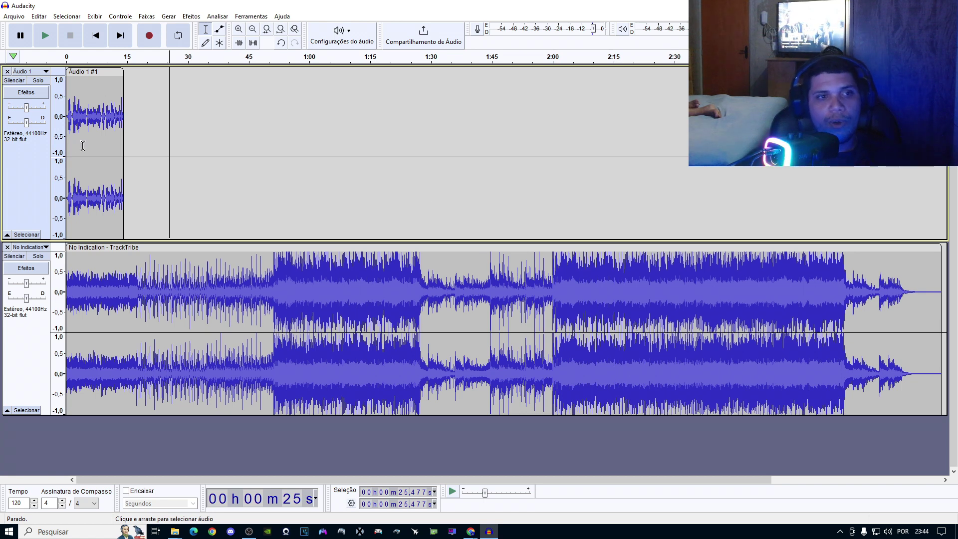
{"action": "left_click", "coordinate": [99, 111]}
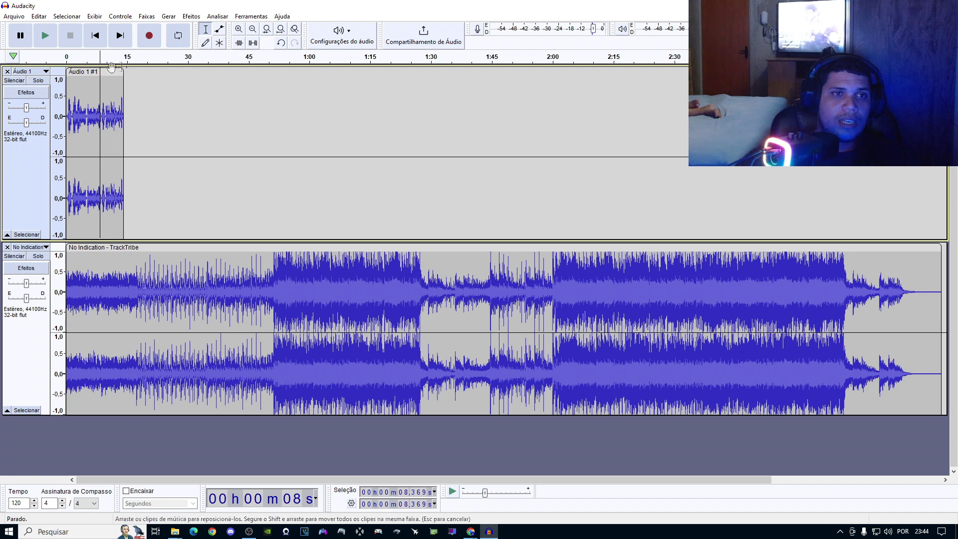
Step: Normalize the whole voice clip to a peak amplitude of -1.0 dB with DC offset removal, and preview the effect
{"action": "left_click", "coordinate": [94, 71]}
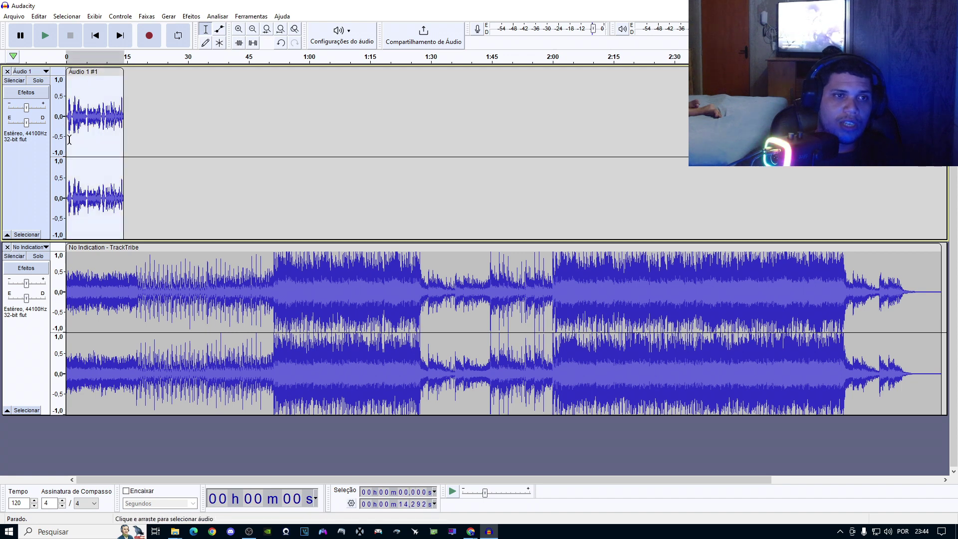
{"action": "left_click", "coordinate": [192, 16]}
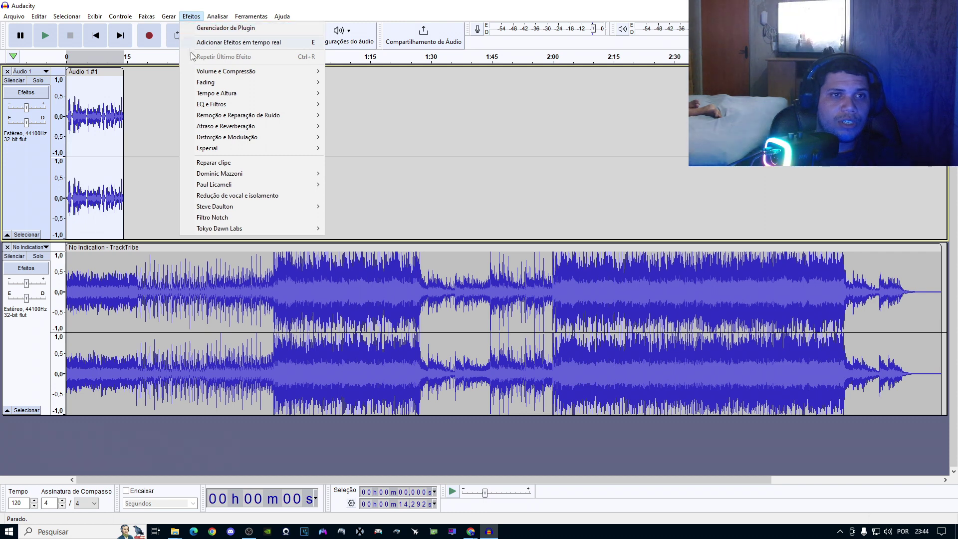
{"action": "mouse_move", "coordinate": [198, 74]}
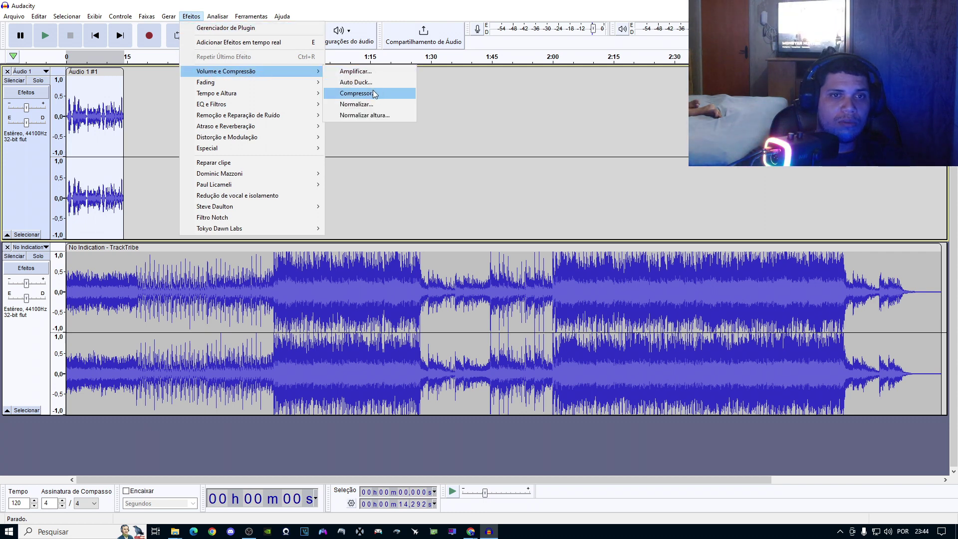
{"action": "left_click", "coordinate": [360, 105]}
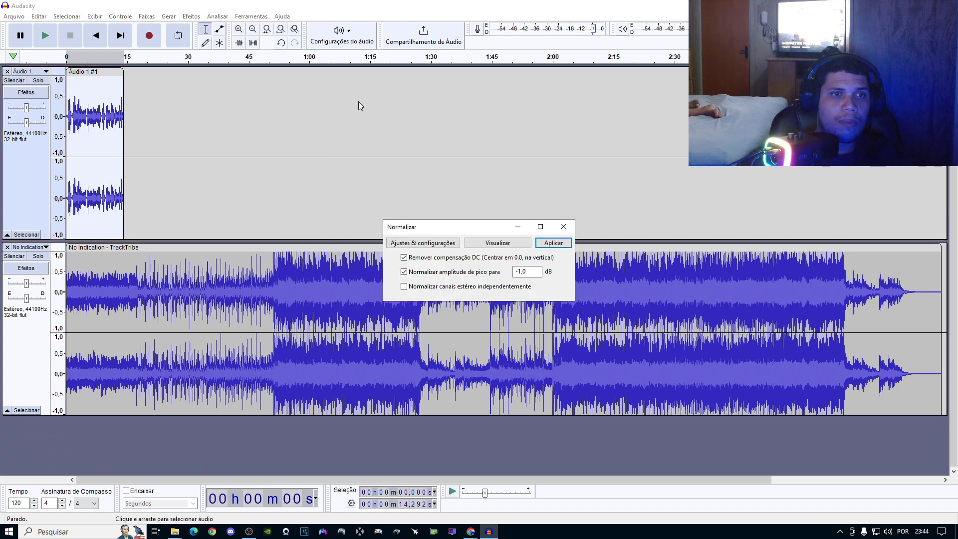
{"action": "left_click", "coordinate": [496, 243]}
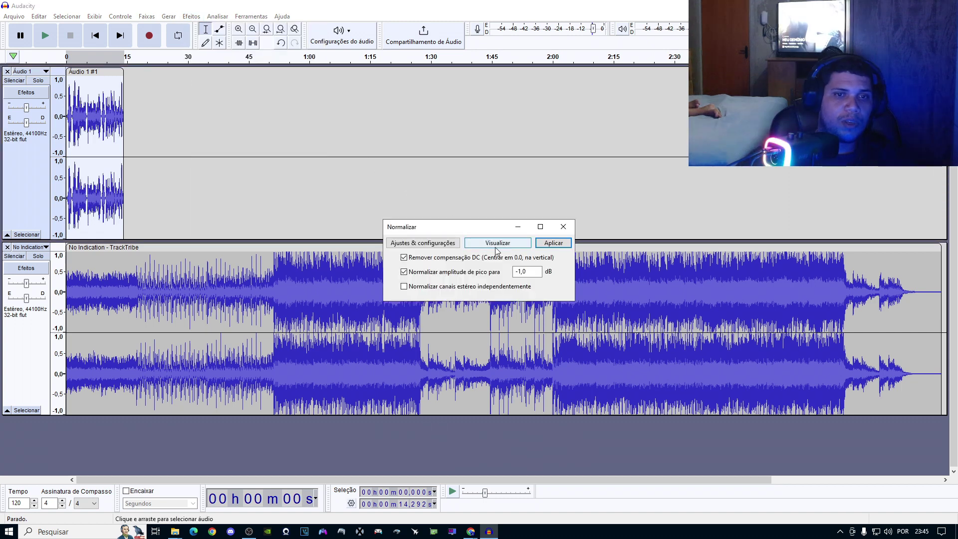
{"action": "left_click", "coordinate": [491, 244]}
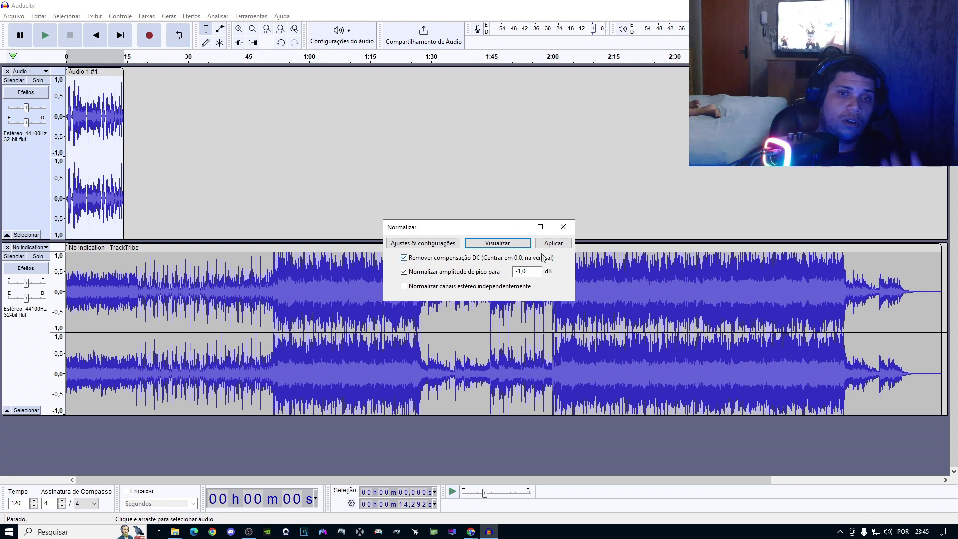
{"action": "left_click", "coordinate": [563, 228]}
Step: Select the whole No Indication - TrackTribe music clip and preview the Amplify effect at -10.8 dB
{"action": "left_click", "coordinate": [188, 318]}
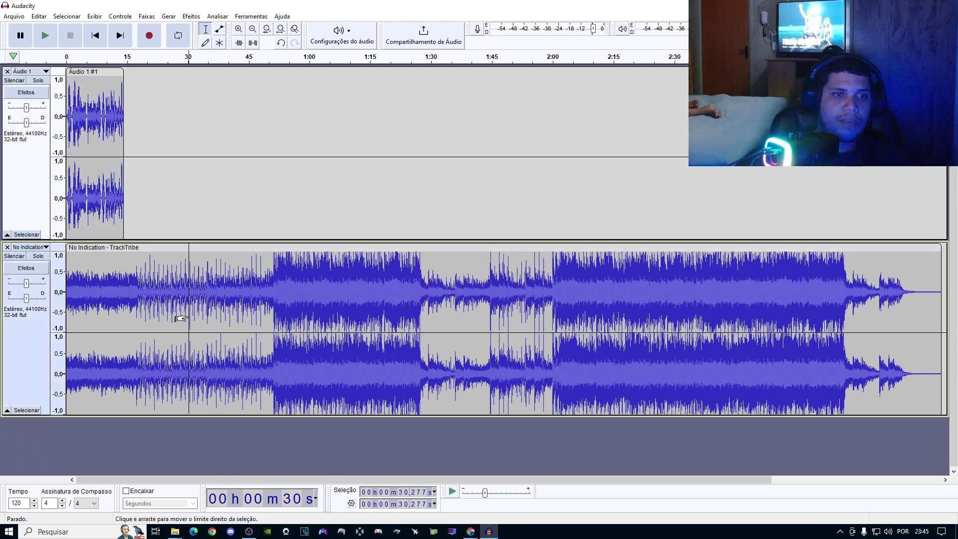
{"action": "left_click", "coordinate": [178, 248]}
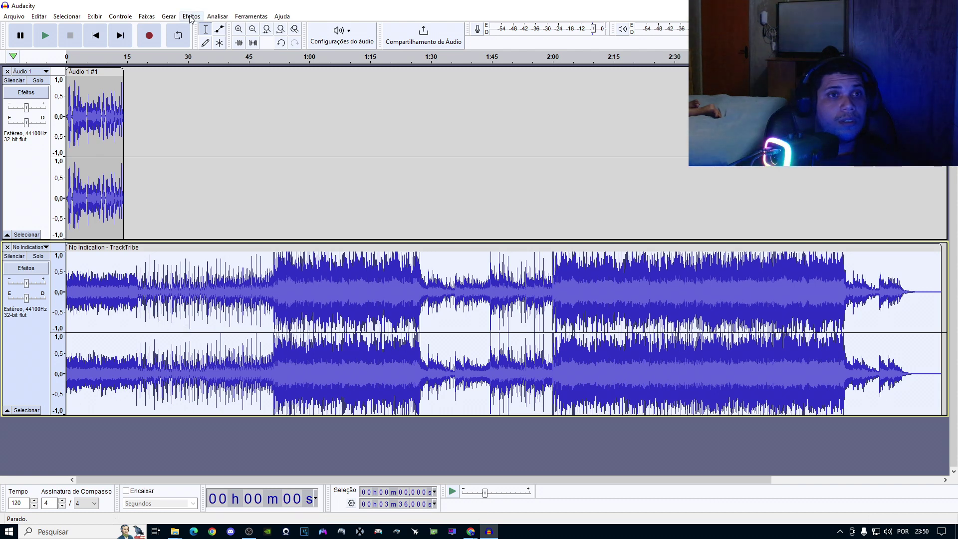
{"action": "left_click", "coordinate": [191, 17]}
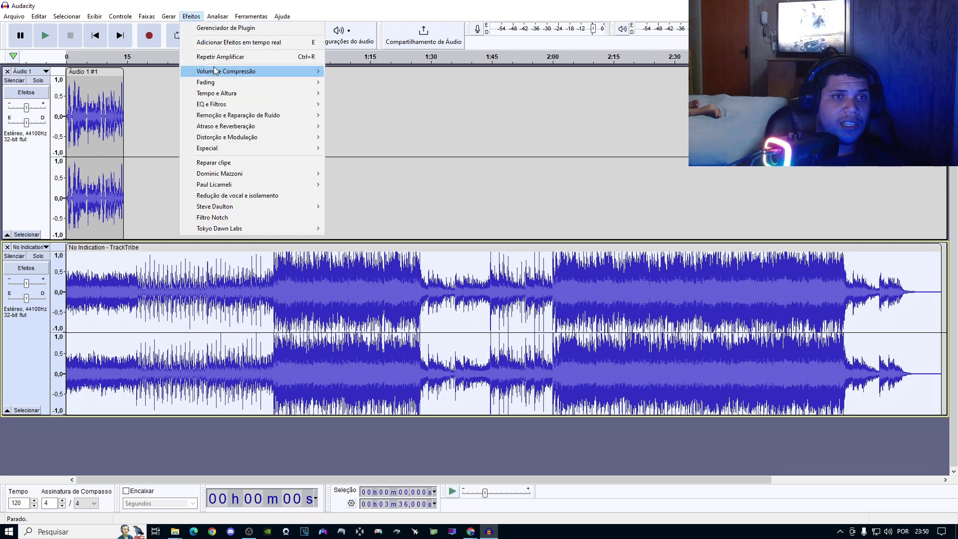
{"action": "mouse_move", "coordinate": [215, 70]}
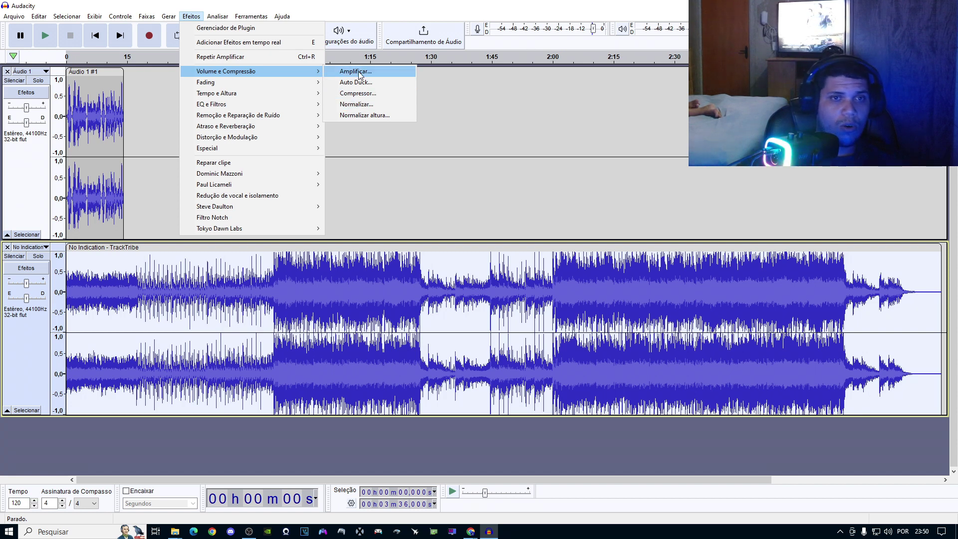
{"action": "left_click", "coordinate": [369, 72]}
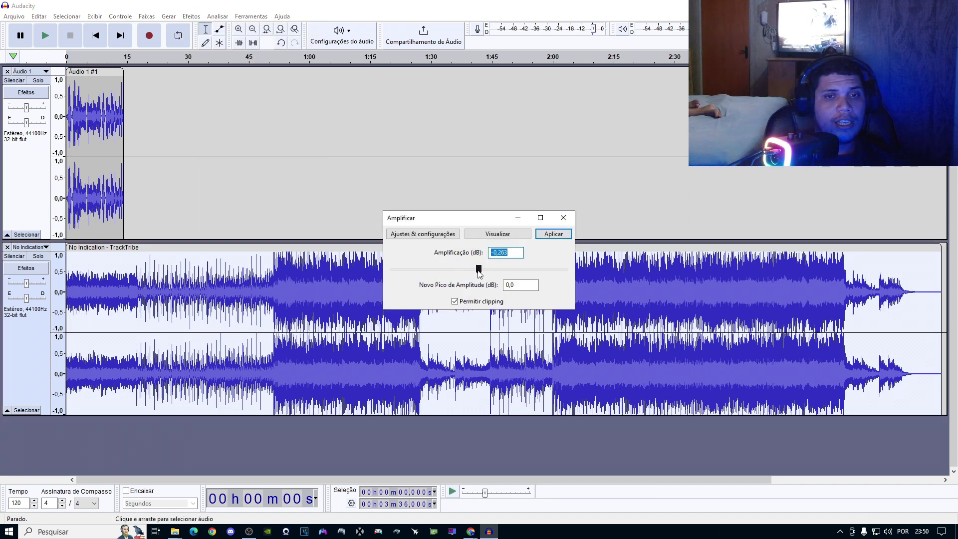
{"action": "left_click_drag", "start_coordinate": [480, 270], "coordinate": [460, 272]}
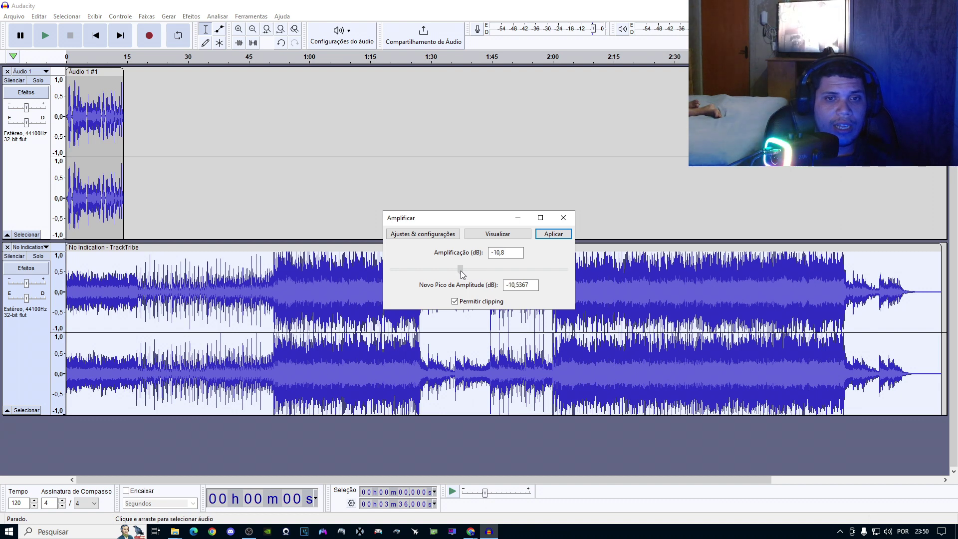
{"action": "left_click", "coordinate": [498, 234]}
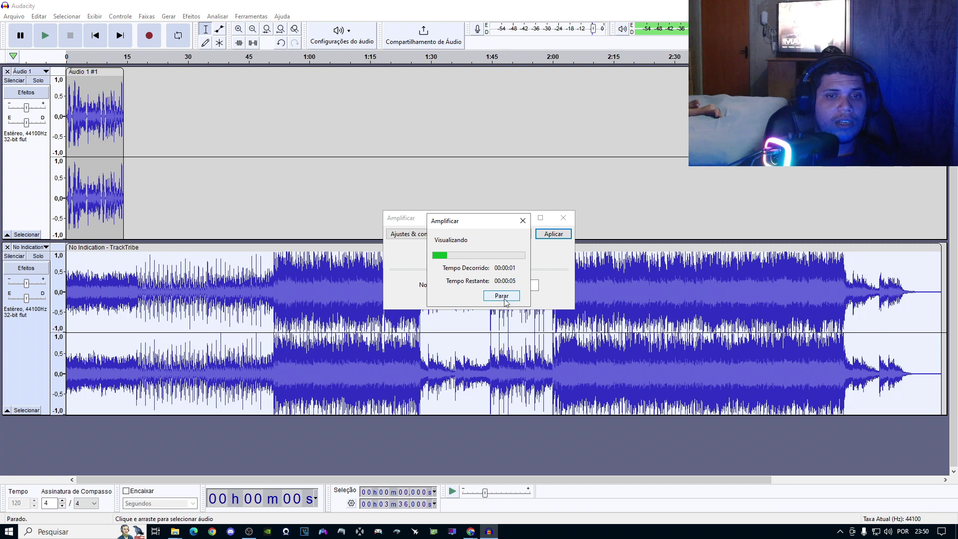
{"action": "left_click", "coordinate": [501, 296]}
Step: Preview the music clip with the amplification set to -18.3 dB and to -15.1 dB
{"action": "left_click_drag", "start_coordinate": [461, 269], "coordinate": [447, 269]}
{"action": "left_click", "coordinate": [504, 234]}
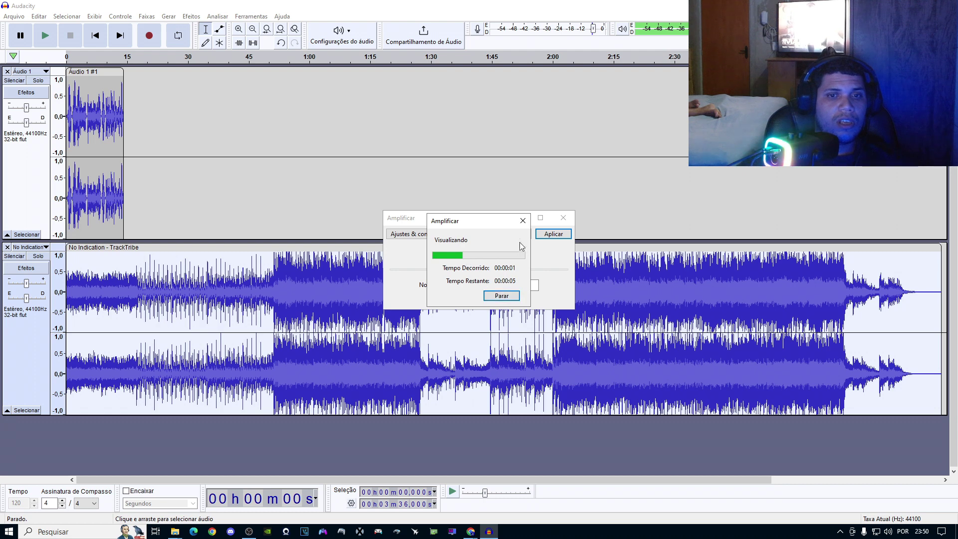
{"action": "left_click", "coordinate": [501, 296]}
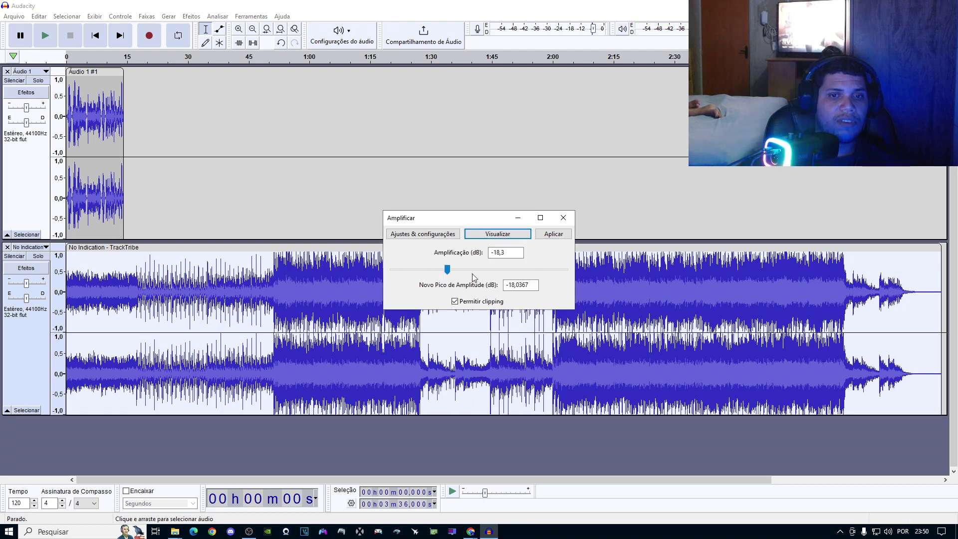
{"action": "left_click", "coordinate": [452, 273]}
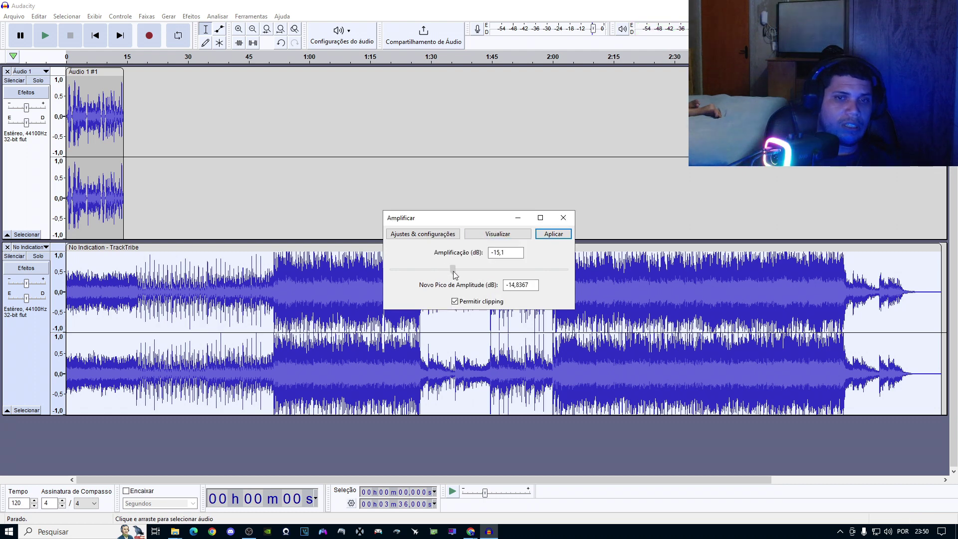
{"action": "left_click", "coordinate": [501, 234]}
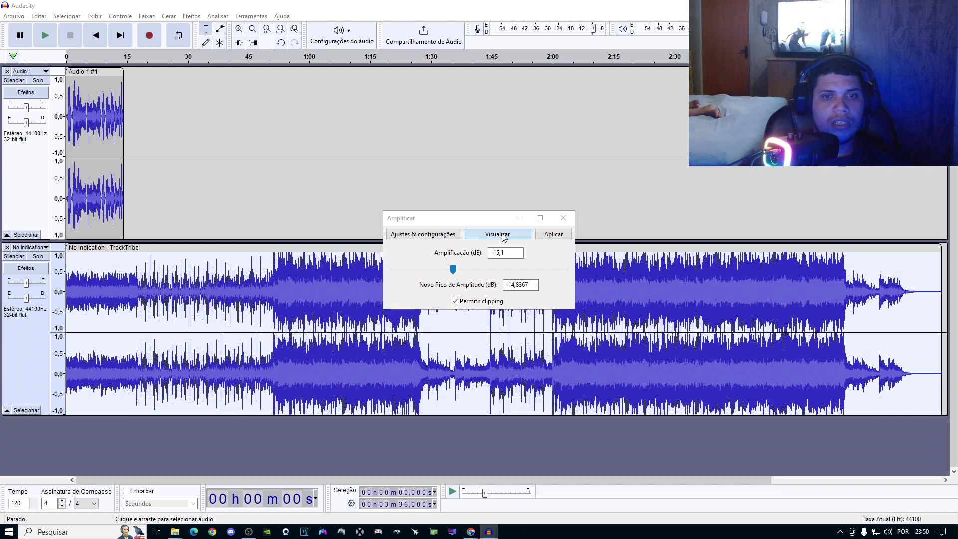
{"action": "left_click", "coordinate": [501, 295]}
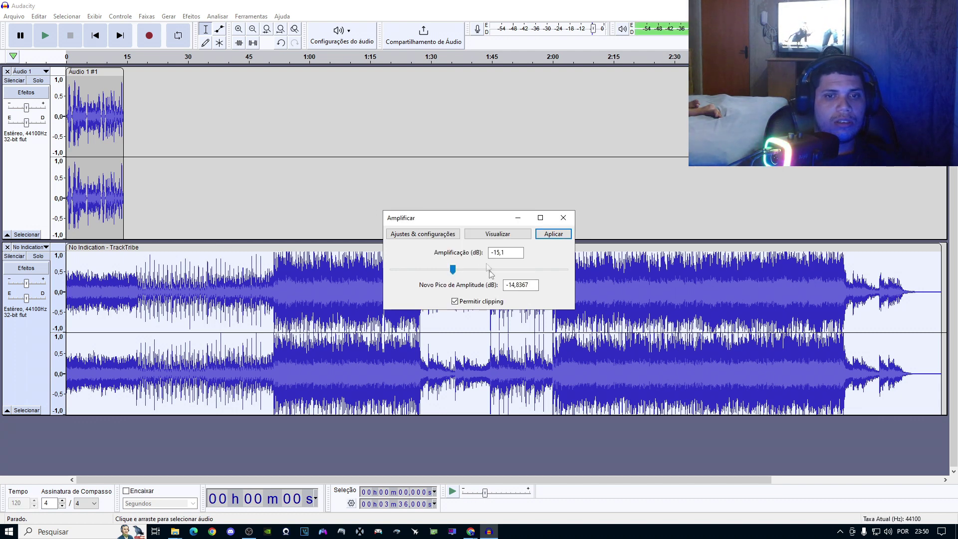
Step: Set the amplification to -18.0 dB, preview and apply it to the music clip, and play both tracks together
{"action": "left_click_drag", "start_coordinate": [452, 269], "coordinate": [449, 273]}
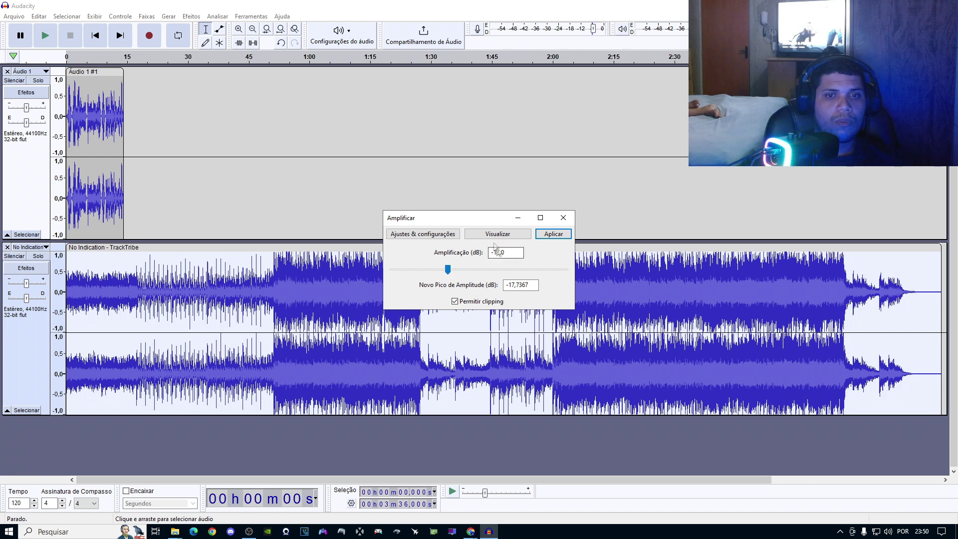
{"action": "left_click", "coordinate": [498, 234]}
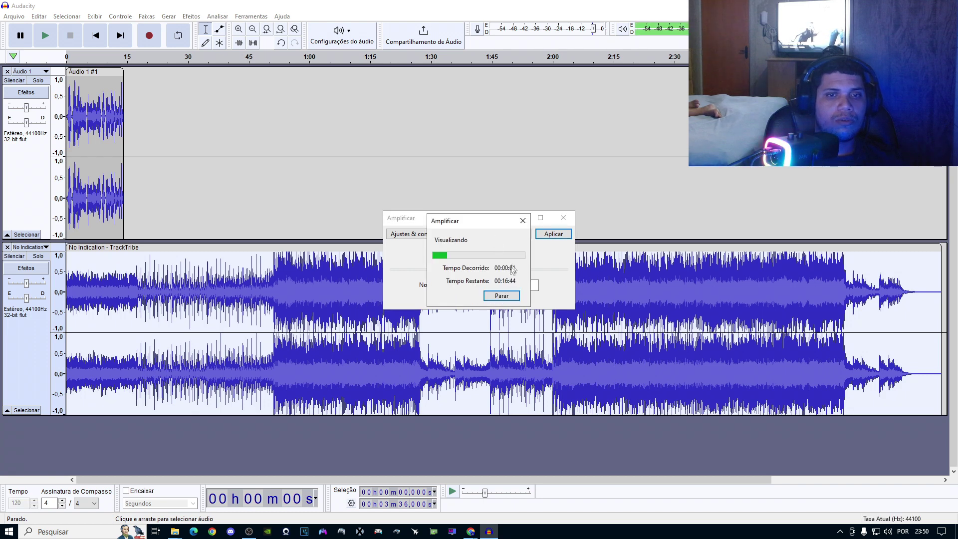
{"action": "left_click", "coordinate": [509, 297]}
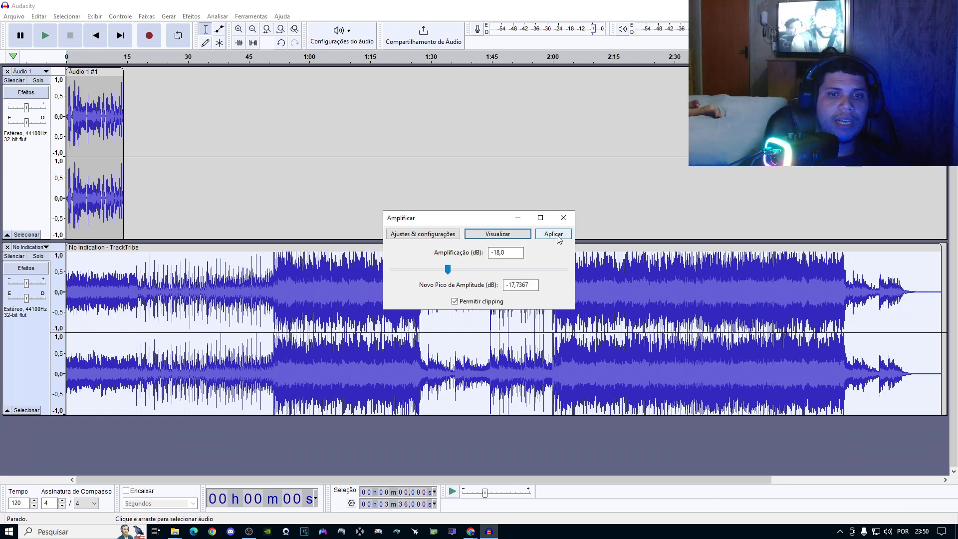
{"action": "left_click", "coordinate": [553, 234]}
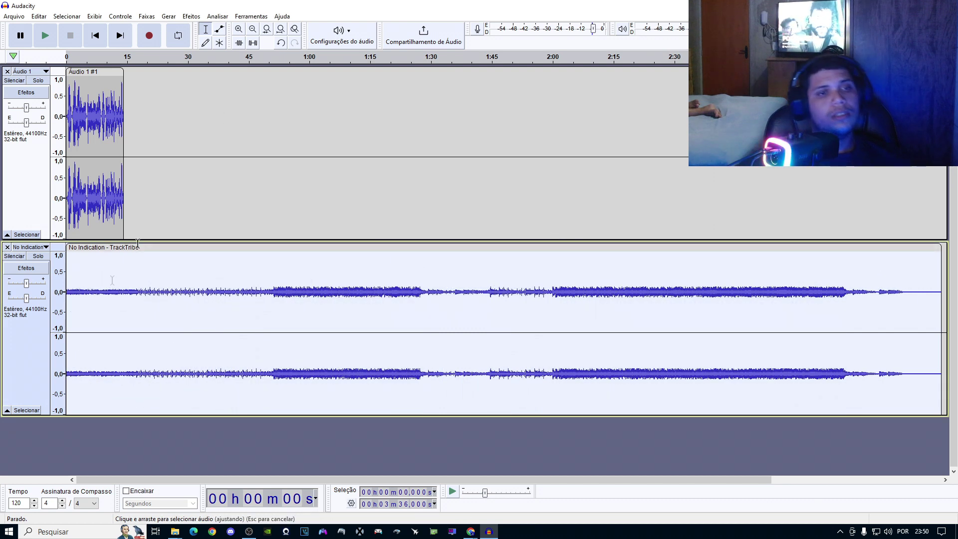
{"action": "left_click", "coordinate": [44, 35]}
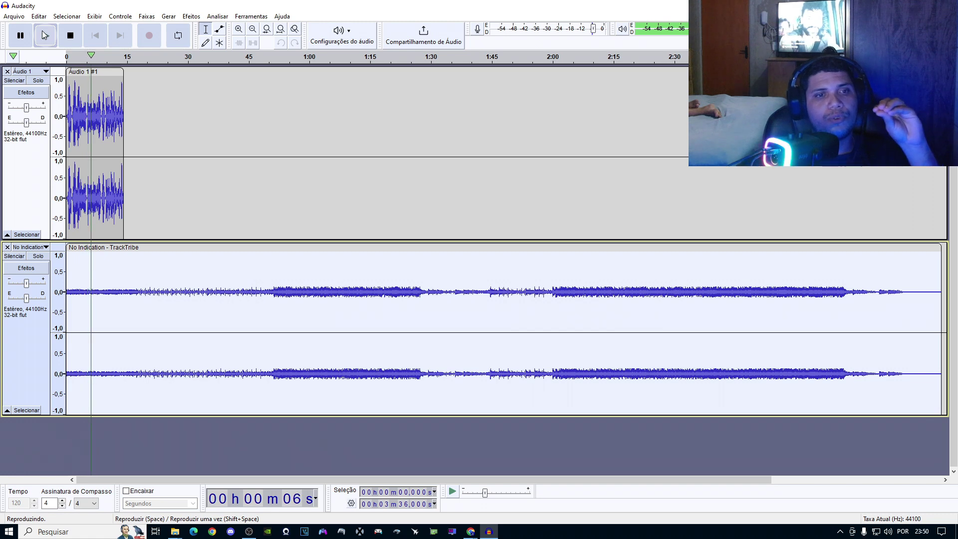
{"action": "key", "text": "p"}
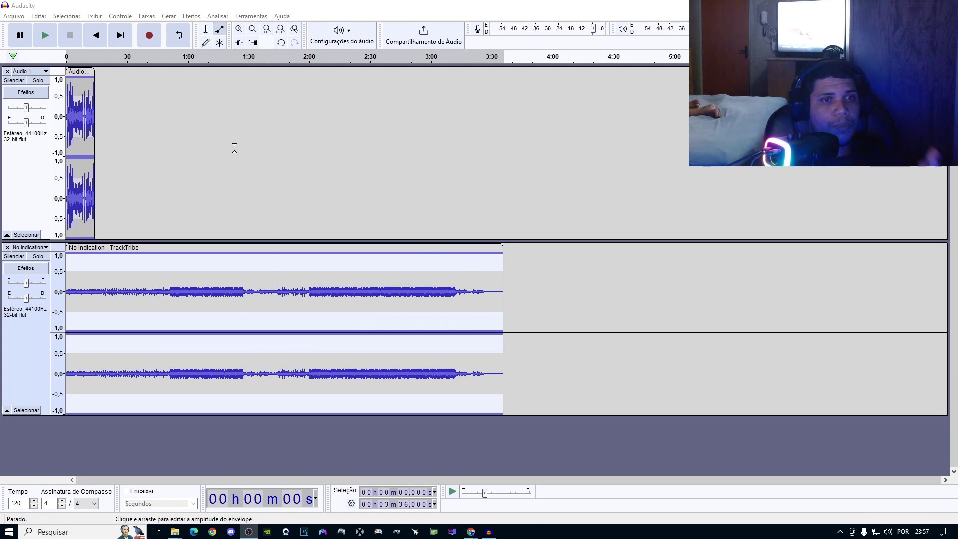
Step: Undo the music clip's amplification and use the Envelope tool to lower its volume to about 0.35, then raise it to about 0.6
{"action": "left_click", "coordinate": [222, 31]}
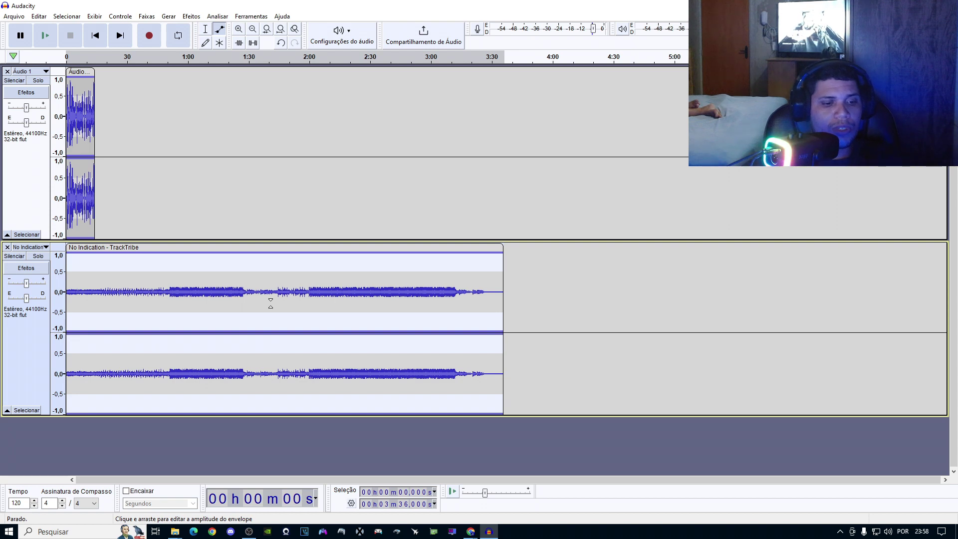
{"action": "key", "text": "ctrl+z"}
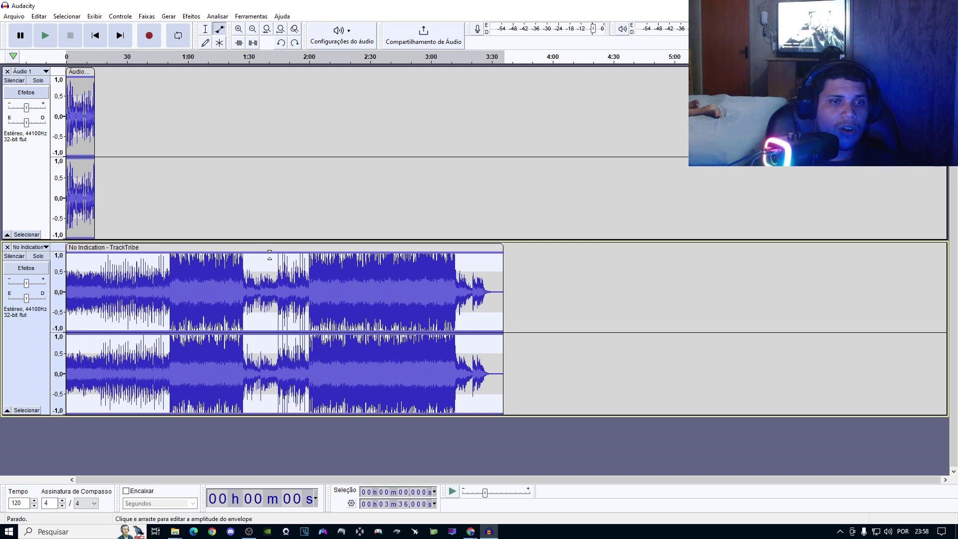
{"action": "left_click_drag", "start_coordinate": [274, 252], "coordinate": [273, 277]}
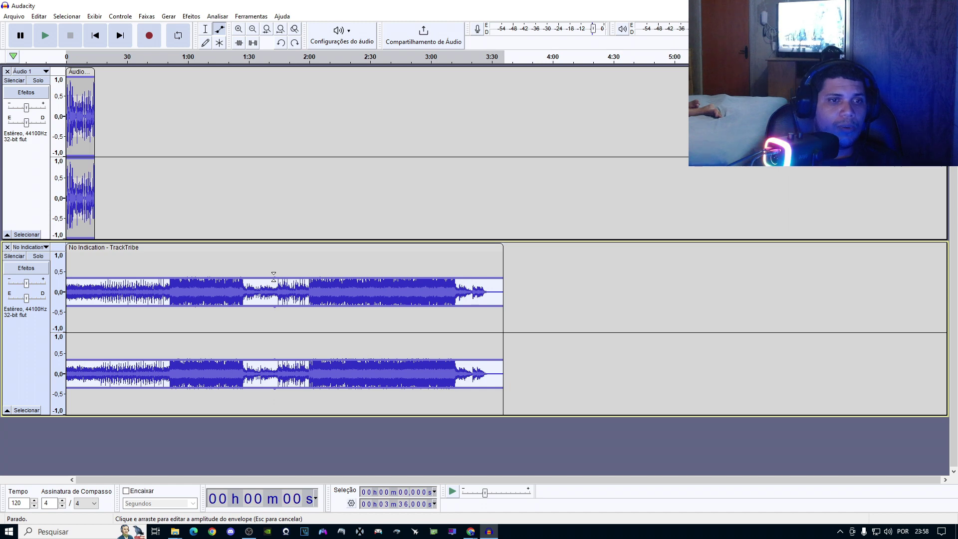
{"action": "left_click_drag", "start_coordinate": [274, 278], "coordinate": [273, 278]}
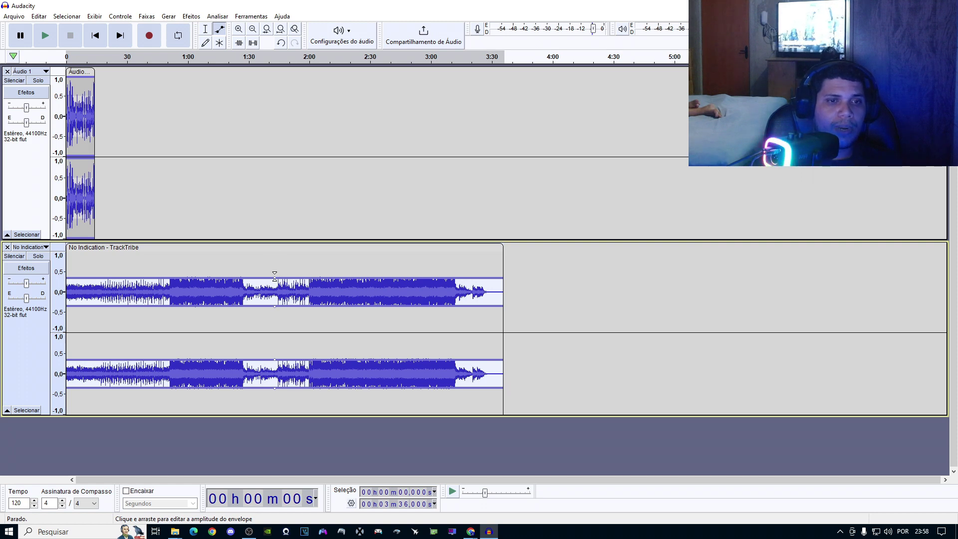
{"action": "mouse_move", "coordinate": [274, 275]}
{"action": "left_mouse_down"}
{"action": "mouse_move", "coordinate": [275, 285]}
{"action": "mouse_move", "coordinate": [276, 262]}
{"action": "left_mouse_up"}
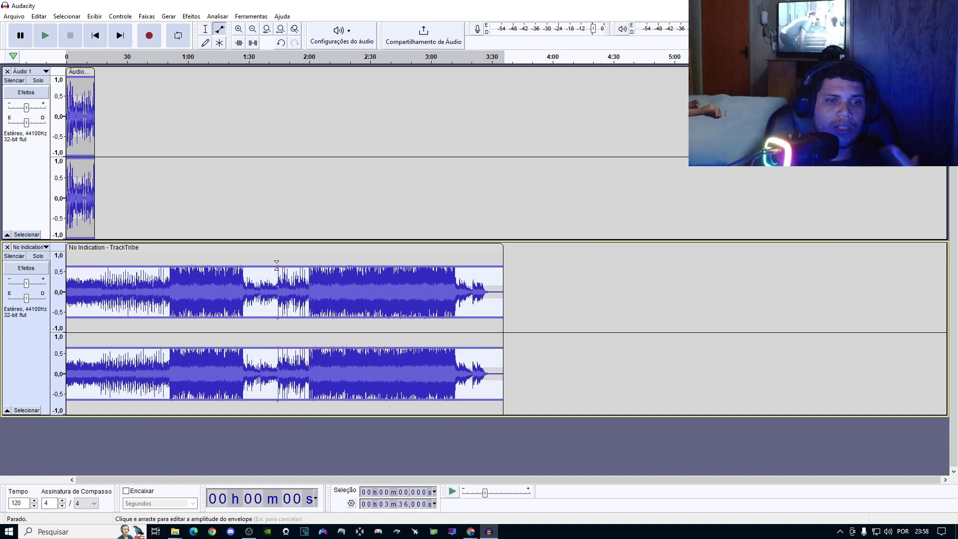
Step: Try a second envelope point at about 2:00 that lowers the rest of the music to about 0.45
{"action": "left_click_drag", "start_coordinate": [310, 261], "coordinate": [311, 270]}
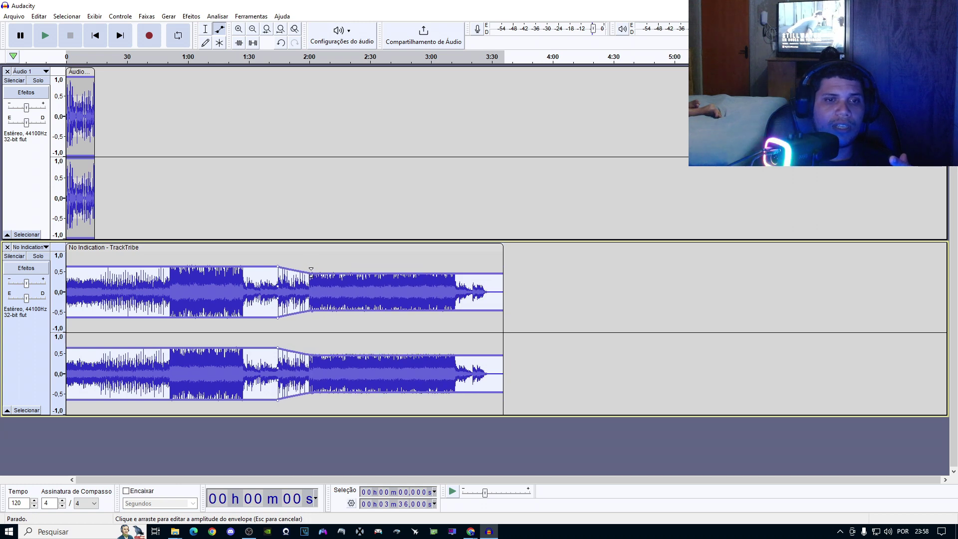
{"action": "left_click_drag", "start_coordinate": [311, 270], "coordinate": [311, 270]}
{"action": "left_click_drag", "start_coordinate": [311, 272], "coordinate": [311, 267]}
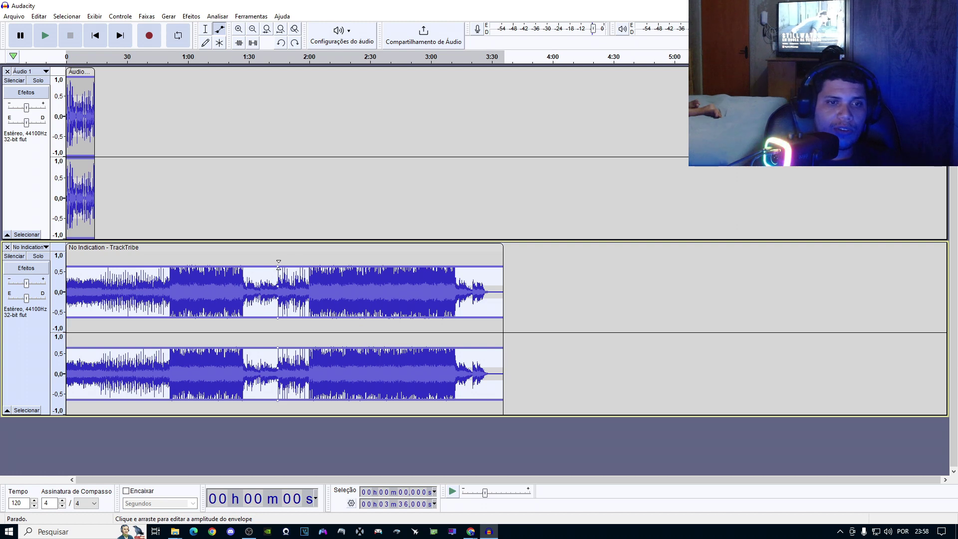
Step: Lower the music clip's envelope evenly to about 0.2, play both tracks for about 7 s and pause
{"action": "left_click_drag", "start_coordinate": [278, 265], "coordinate": [279, 284]}
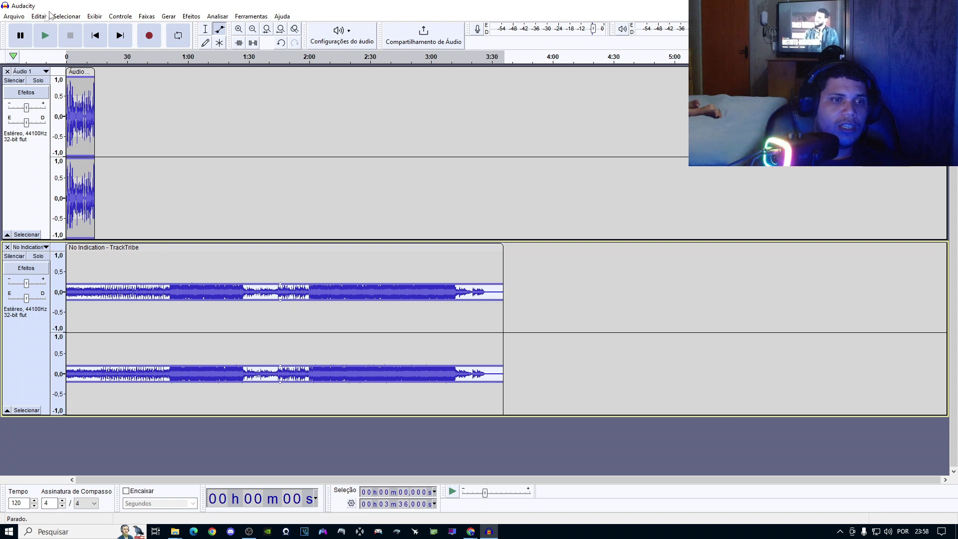
{"action": "left_click", "coordinate": [42, 40]}
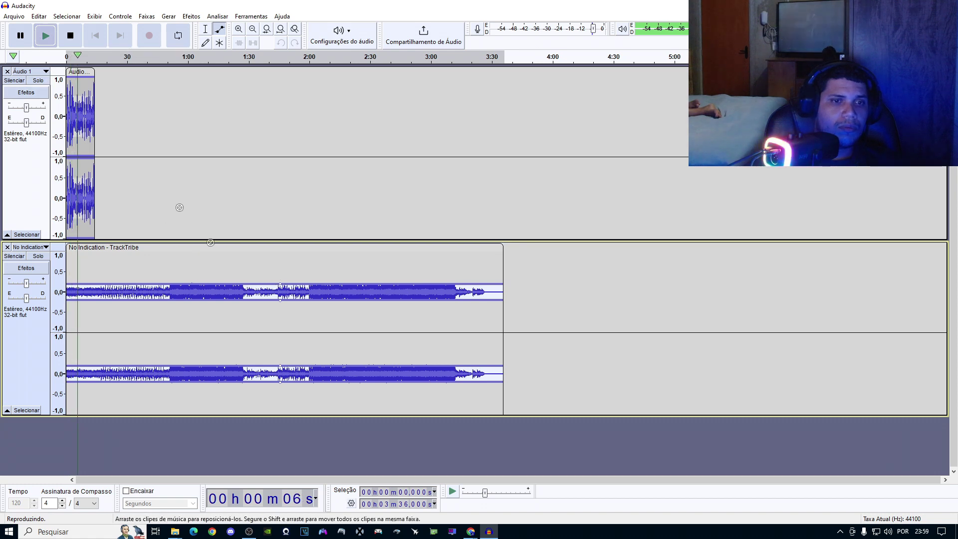
{"action": "left_click", "coordinate": [19, 40]}
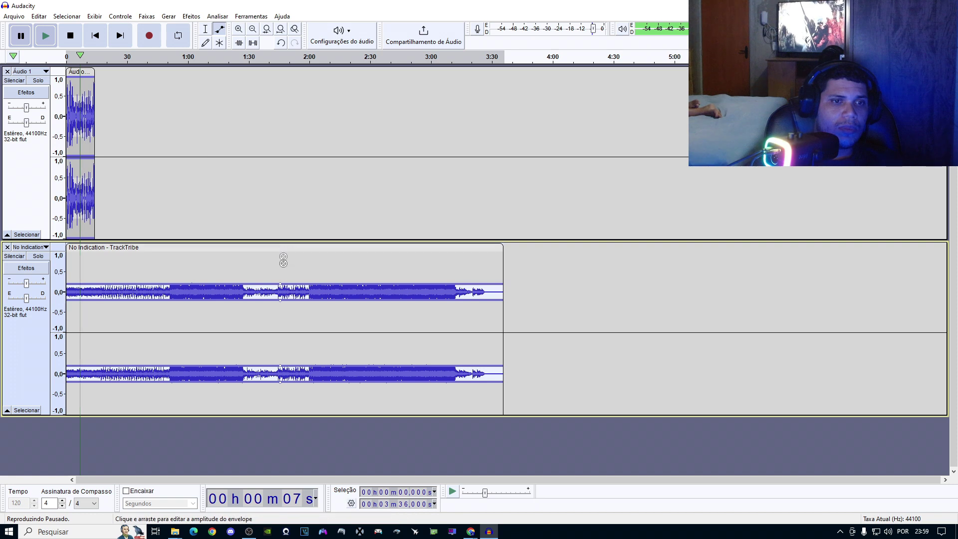
Step: Undo the last envelope change and lower the whole music clip to about 0.15 with the Envelope tool
{"action": "left_click", "coordinate": [220, 31]}
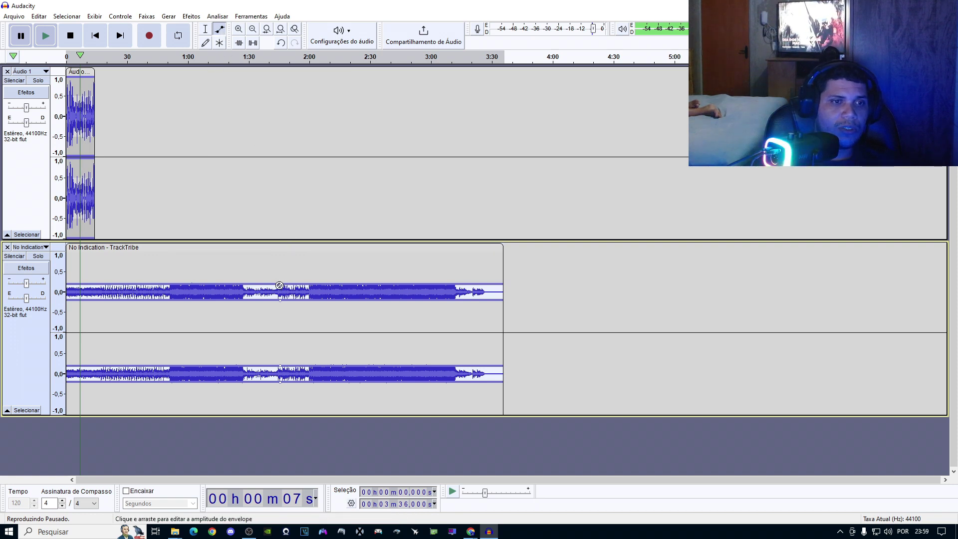
{"action": "left_click", "coordinate": [205, 31]}
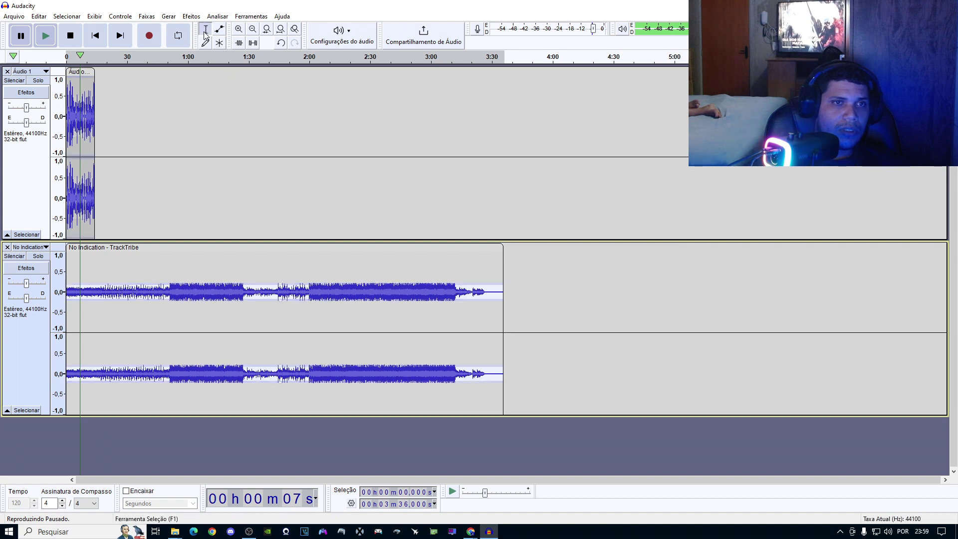
{"action": "left_click", "coordinate": [221, 31]}
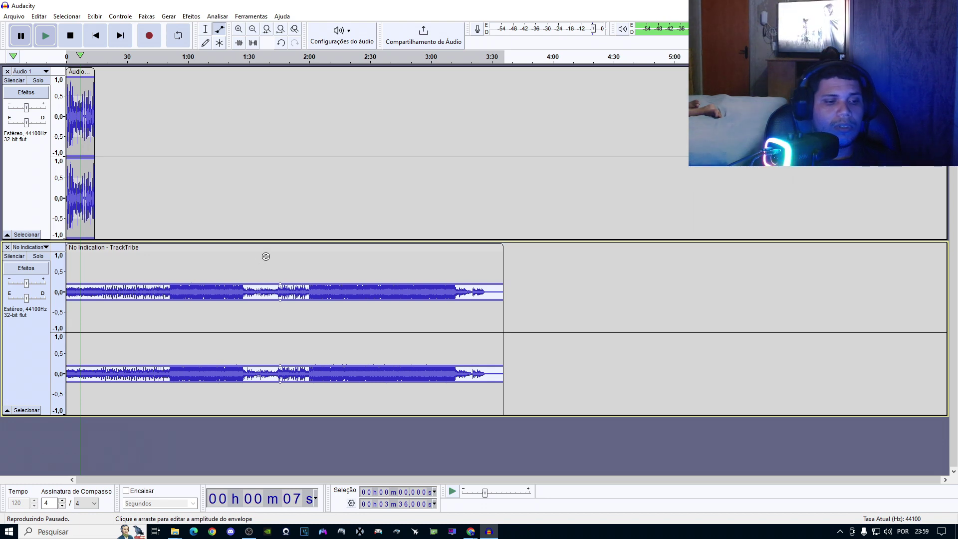
{"action": "key", "text": "ctrl+z"}
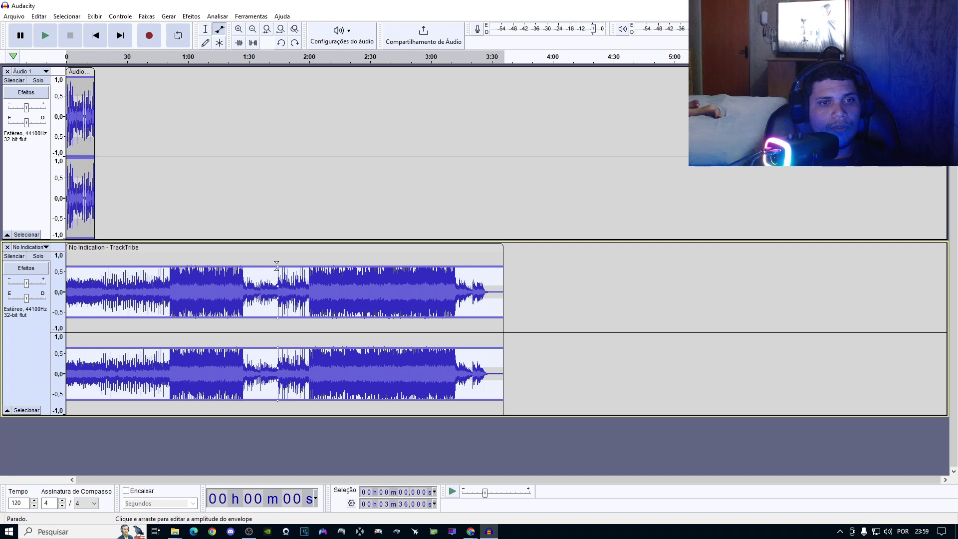
{"action": "left_click_drag", "start_coordinate": [278, 266], "coordinate": [278, 286]}
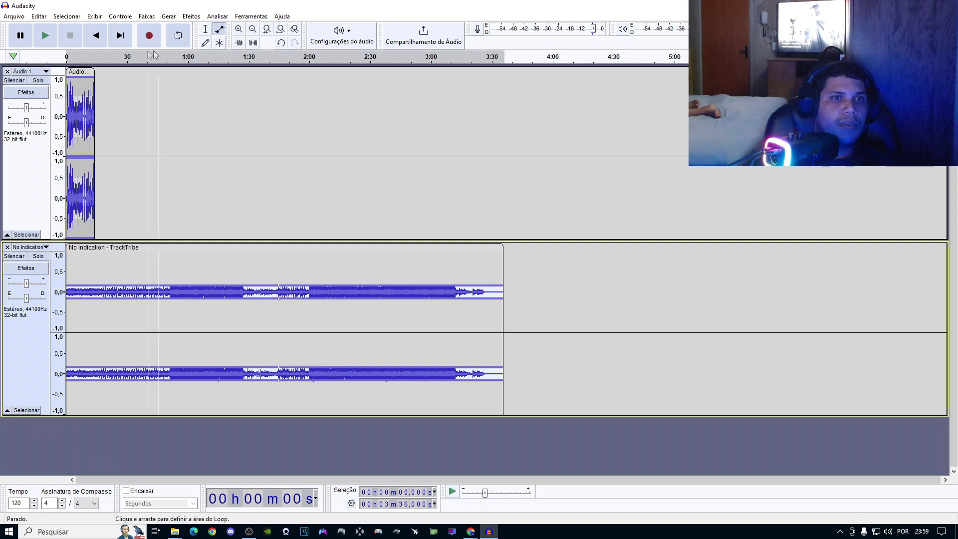
Step: Return to the Selection tool and place the cursor in the music track at about 1:21
{"action": "left_click", "coordinate": [205, 29]}
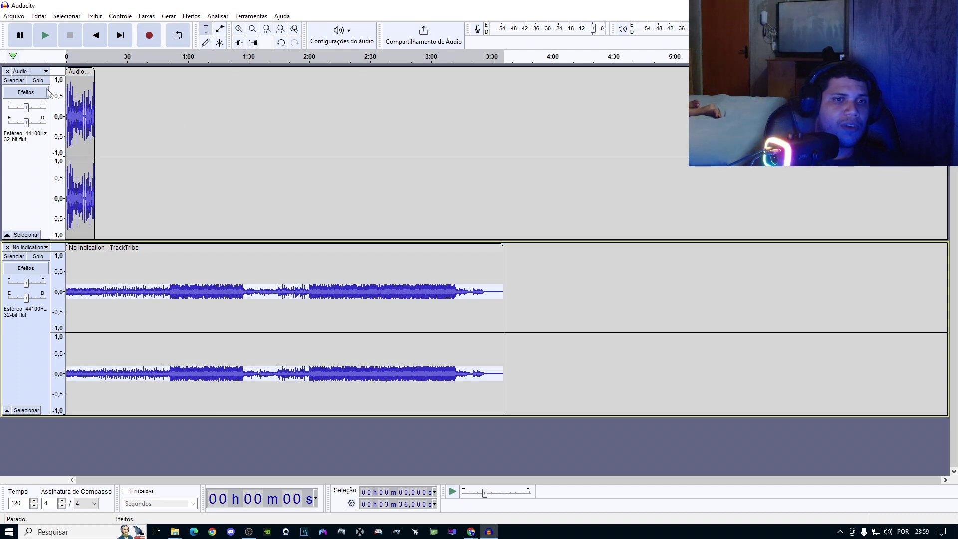
{"action": "left_click", "coordinate": [253, 292]}
{"action": "left_click", "coordinate": [293, 294]}
{"action": "left_click", "coordinate": [342, 295]}
{"action": "left_click", "coordinate": [276, 299]}
{"action": "left_click", "coordinate": [230, 281]}
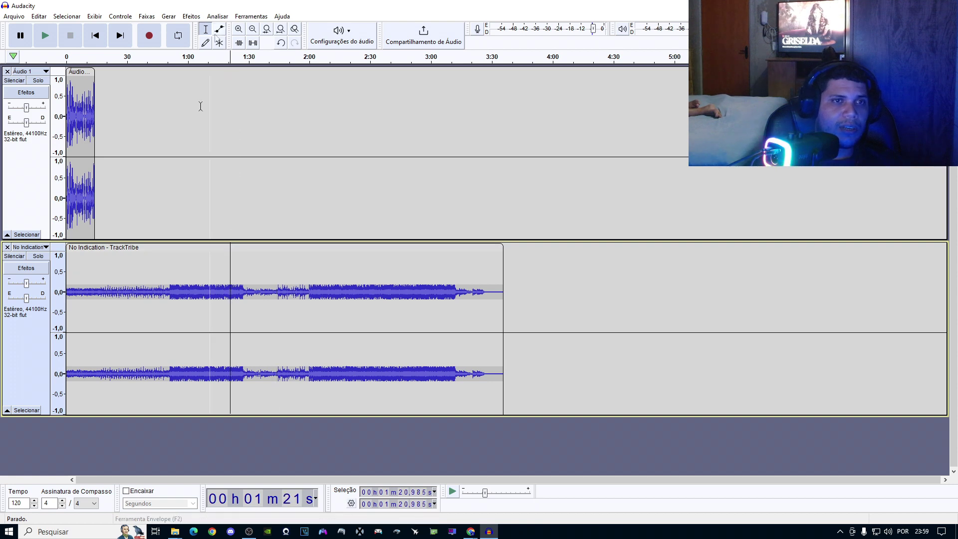
Step: Play the mix from about 1:21 for a few seconds, replay both tracks from the start for about 12 s and pause
{"action": "left_click", "coordinate": [44, 35]}
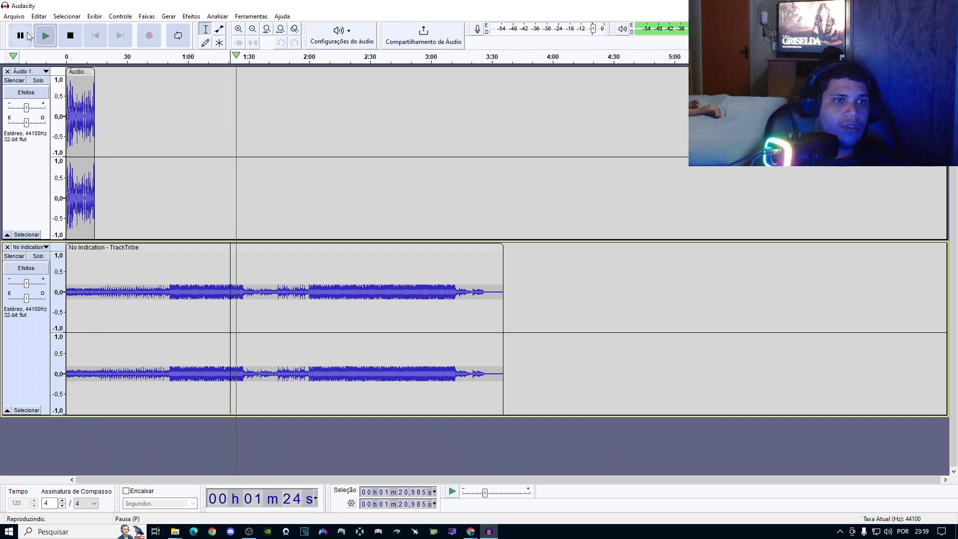
{"action": "left_click", "coordinate": [23, 35]}
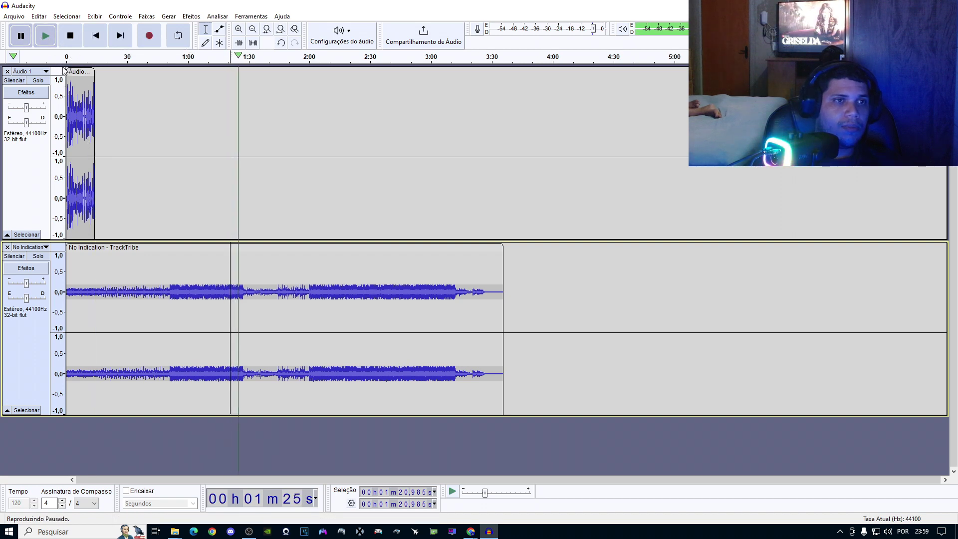
{"action": "left_click", "coordinate": [67, 58]}
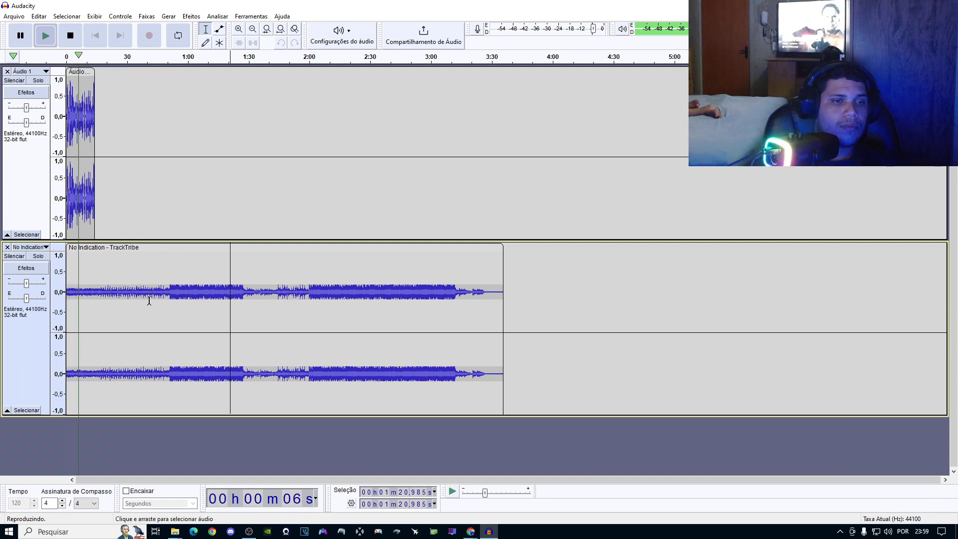
{"action": "left_click", "coordinate": [21, 35]}
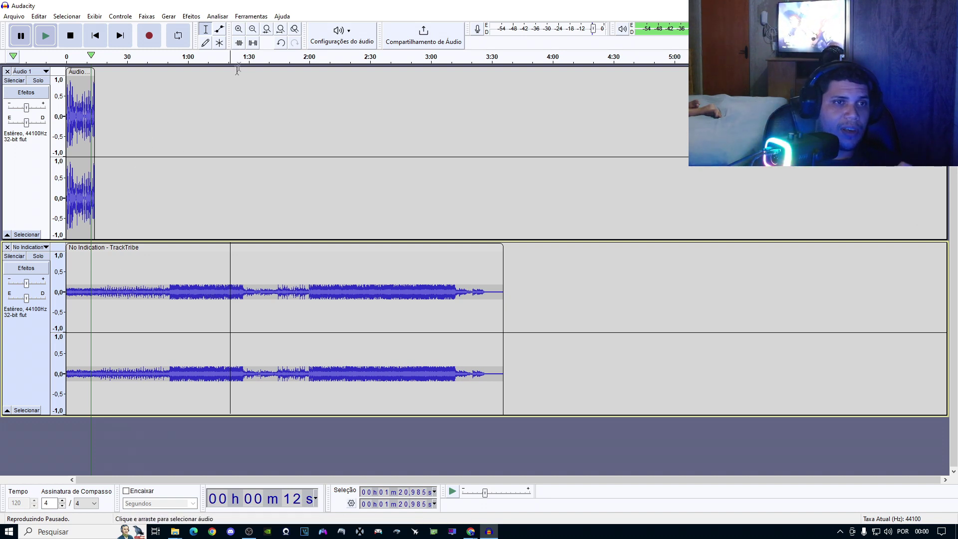
Step: Stop playback and shift the voice clip so that it starts at about 1.5 s, leaving a music-only intro
{"action": "left_click", "coordinate": [239, 29]}
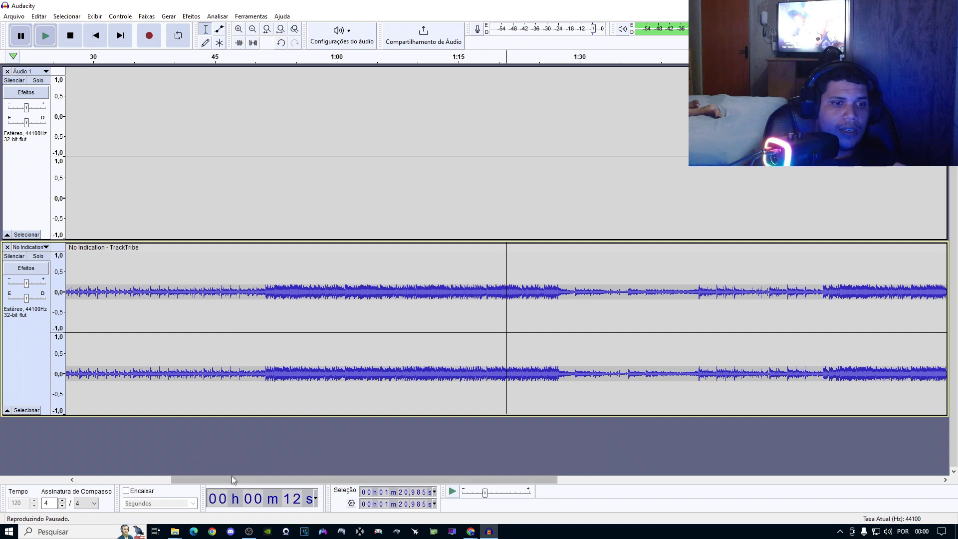
{"action": "left_click_drag", "start_coordinate": [239, 480], "coordinate": [108, 477]}
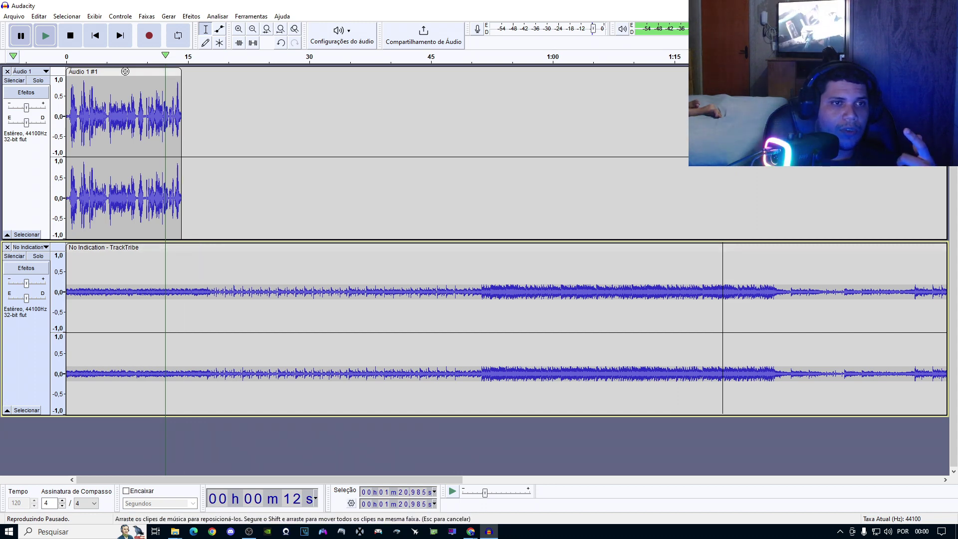
{"action": "left_click", "coordinate": [124, 73]}
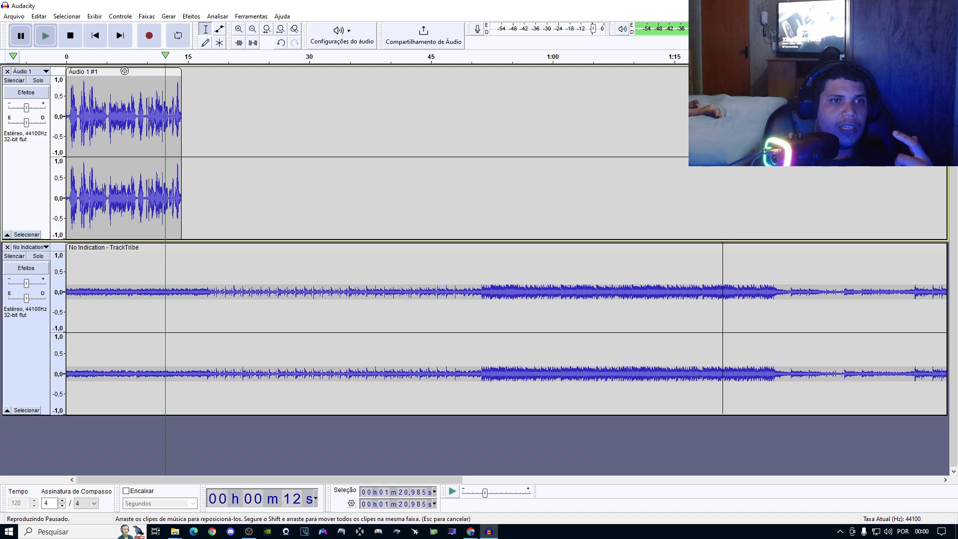
{"action": "left_click", "coordinate": [70, 36]}
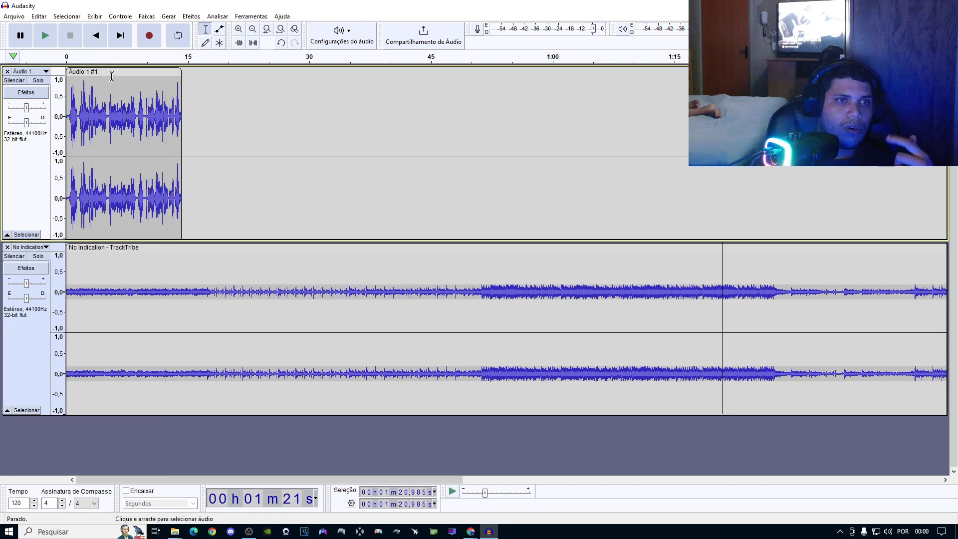
{"action": "left_click_drag", "start_coordinate": [114, 73], "coordinate": [126, 73]}
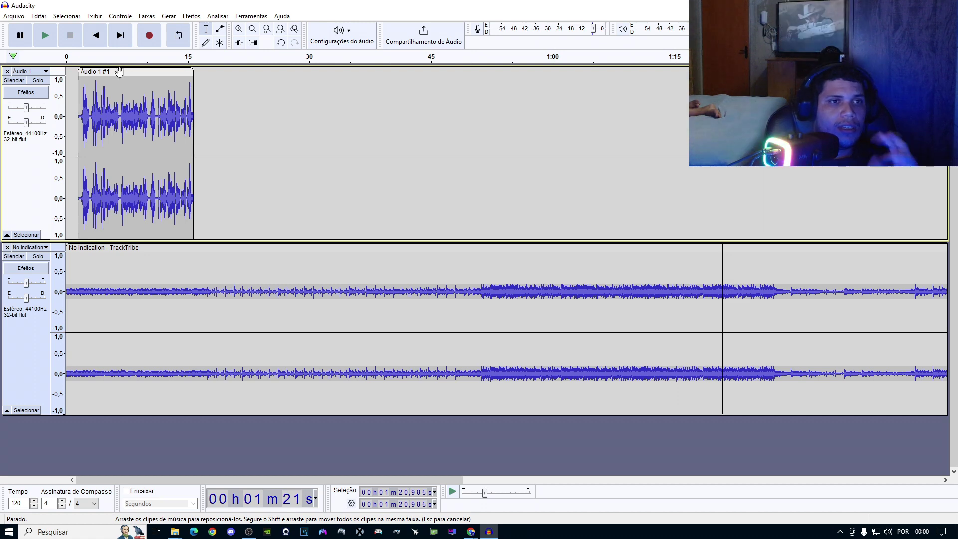
{"action": "left_click", "coordinate": [124, 73]}
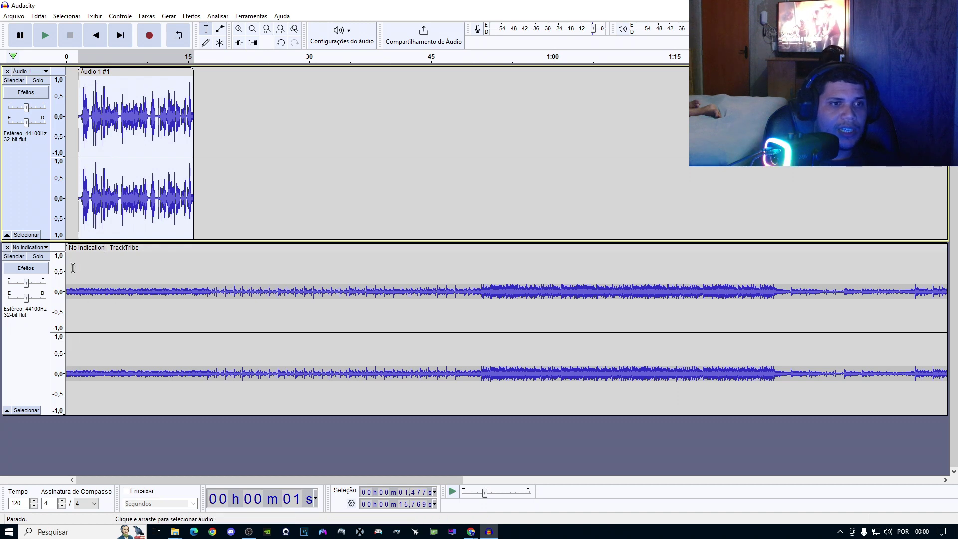
Step: Delete the background music from about 17.2 s, shortly after the voice ends, through to the end of the track
{"action": "left_click", "coordinate": [239, 29]}
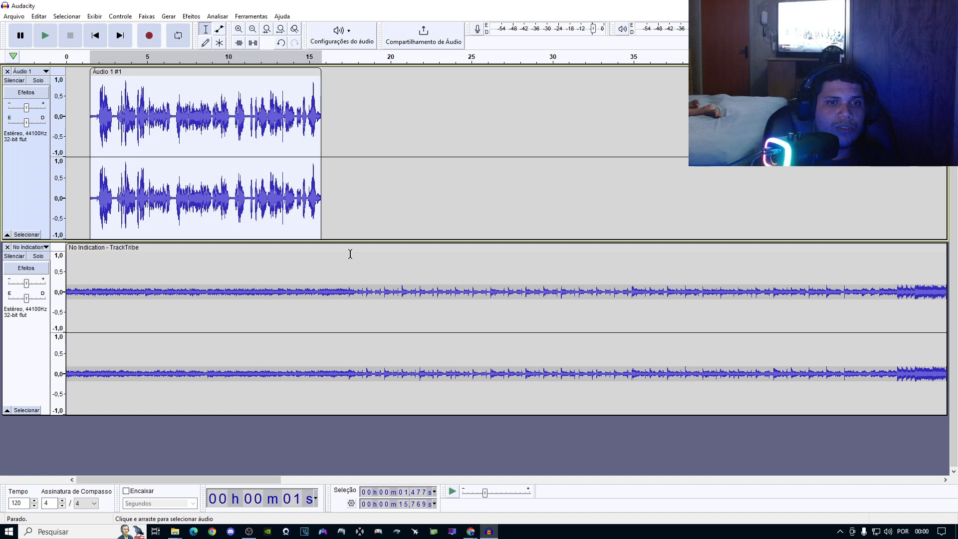
{"action": "left_click_drag", "start_coordinate": [345, 252], "coordinate": [900, 325]}
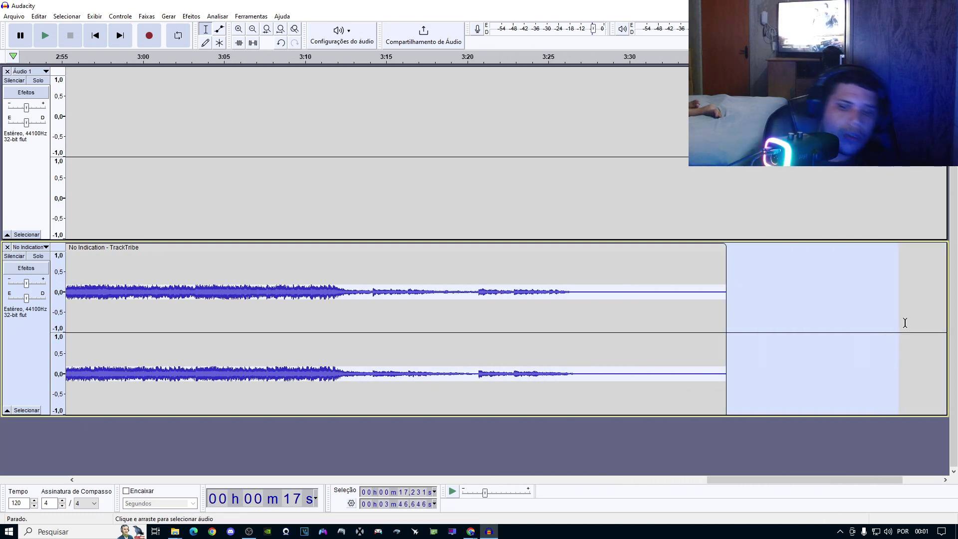
{"action": "key", "text": "Delete"}
{"action": "left_click_drag", "start_coordinate": [734, 479], "coordinate": [74, 485]}
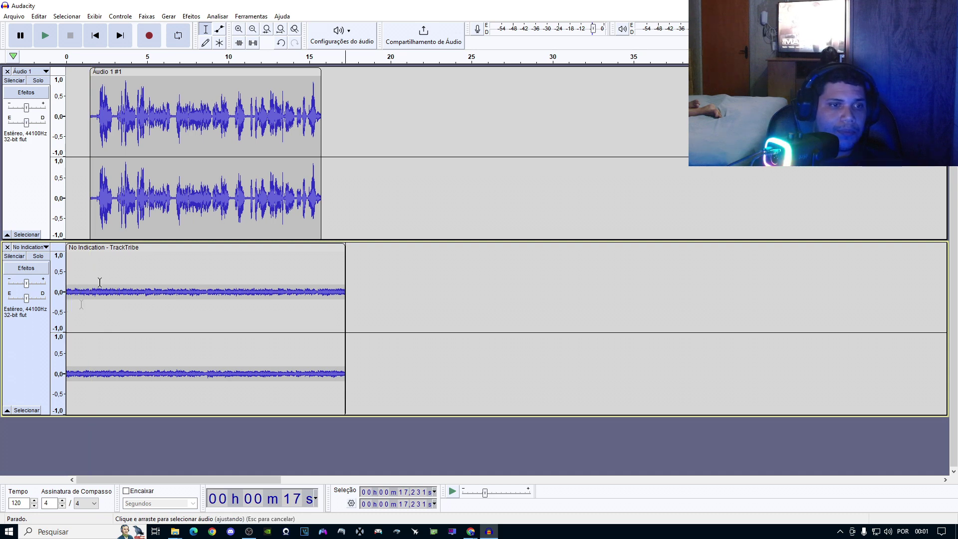
Step: Shape a fade-in over about the first 1.1 s of the music clip with the Envelope tool
{"action": "left_click", "coordinate": [225, 32]}
{"action": "key", "text": "ctrl+1"}
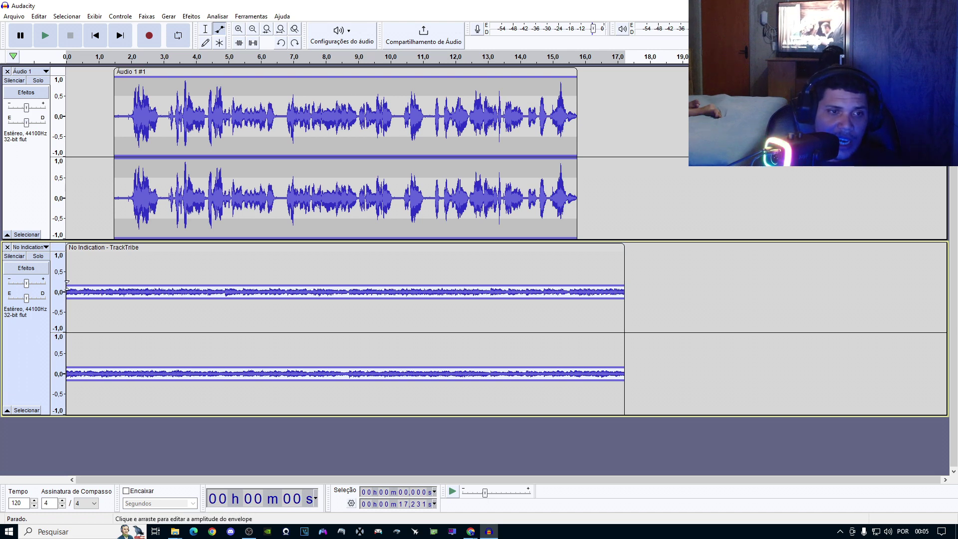
{"action": "left_click_drag", "start_coordinate": [67, 283], "coordinate": [67, 283]}
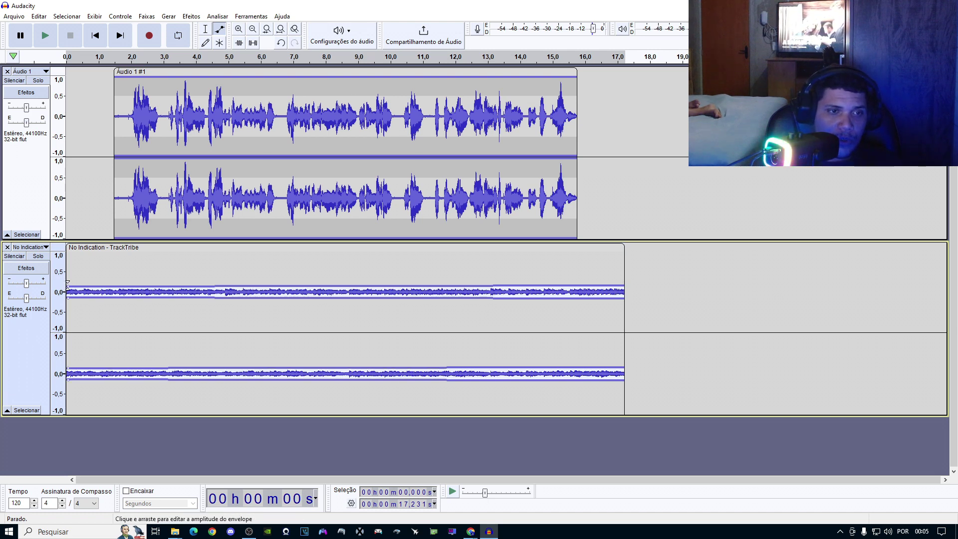
{"action": "left_click_drag", "start_coordinate": [67, 284], "coordinate": [102, 284]}
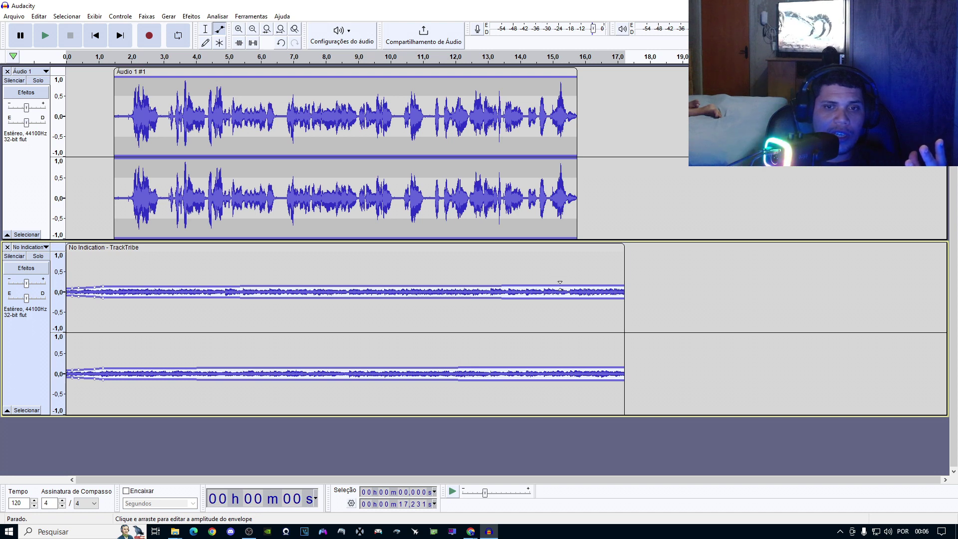
Step: Add envelope points that fade out the music from about 15.3 s to the clip's end
{"action": "left_click_drag", "start_coordinate": [561, 283], "coordinate": [561, 283]}
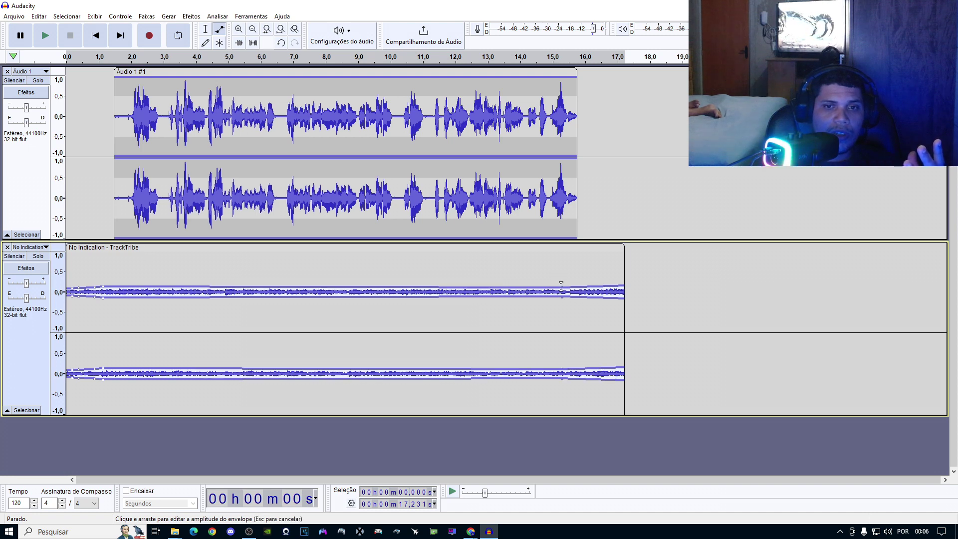
{"action": "left_click_drag", "start_coordinate": [561, 283], "coordinate": [621, 288]}
{"action": "left_click", "coordinate": [583, 286]}
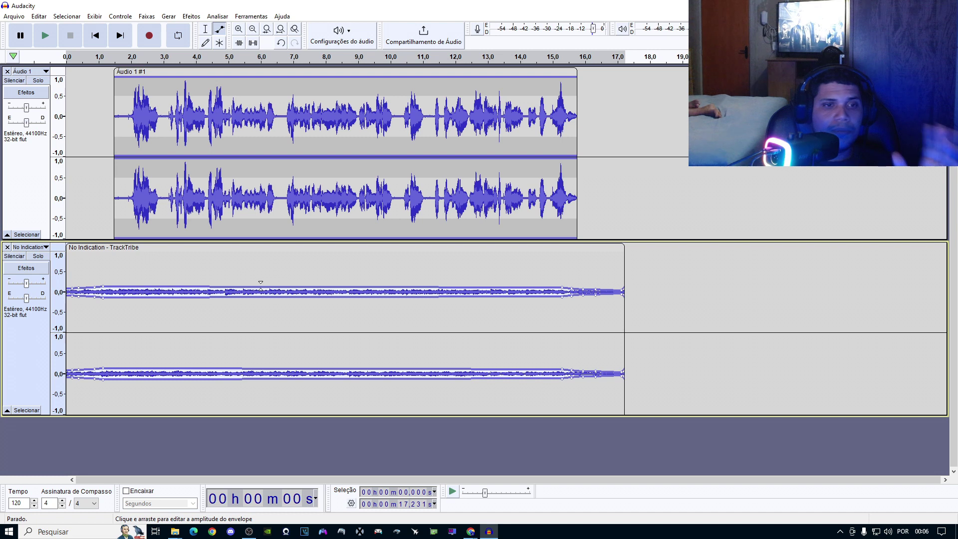
Step: Lower the envelope at the very start of the music to near silence and play the mix
{"action": "left_click_drag", "start_coordinate": [74, 294], "coordinate": [81, 286]}
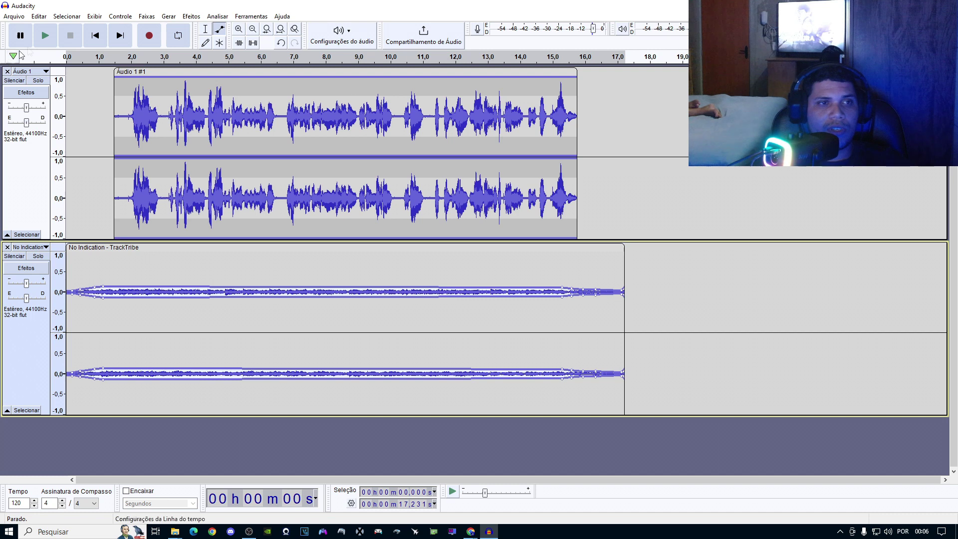
{"action": "left_click", "coordinate": [45, 43]}
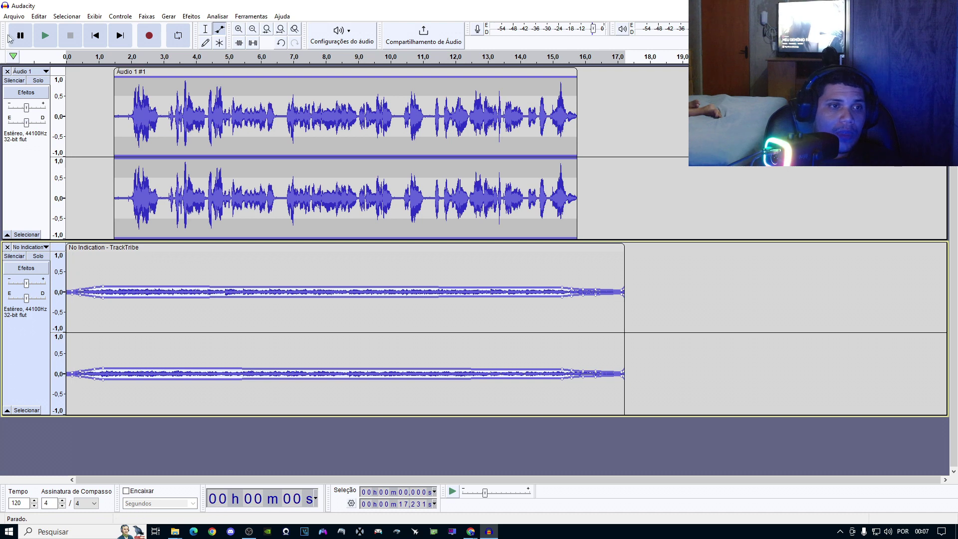
Step: Save the project as teste in the Audacity folder, in the AUP3 project format
{"action": "left_click", "coordinate": [15, 18]}
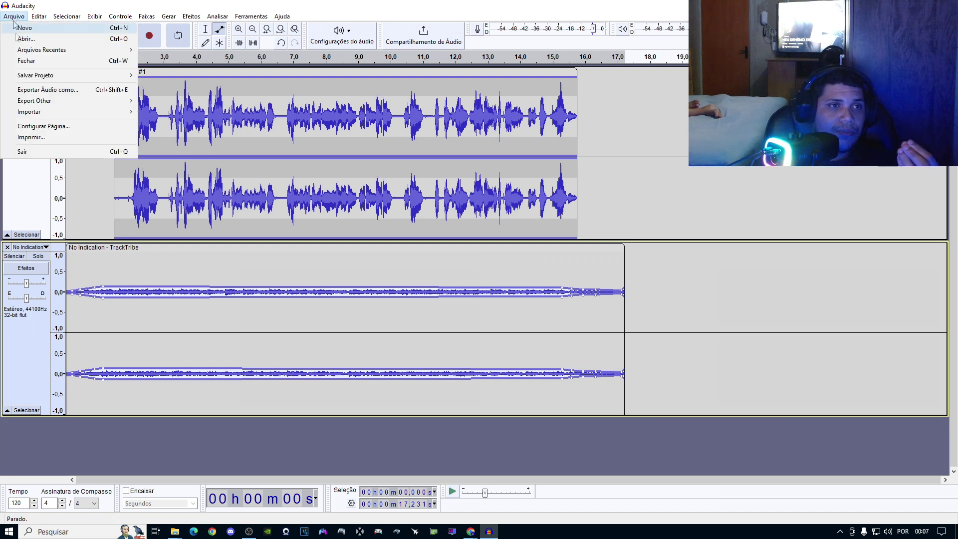
{"action": "mouse_move", "coordinate": [40, 77]}
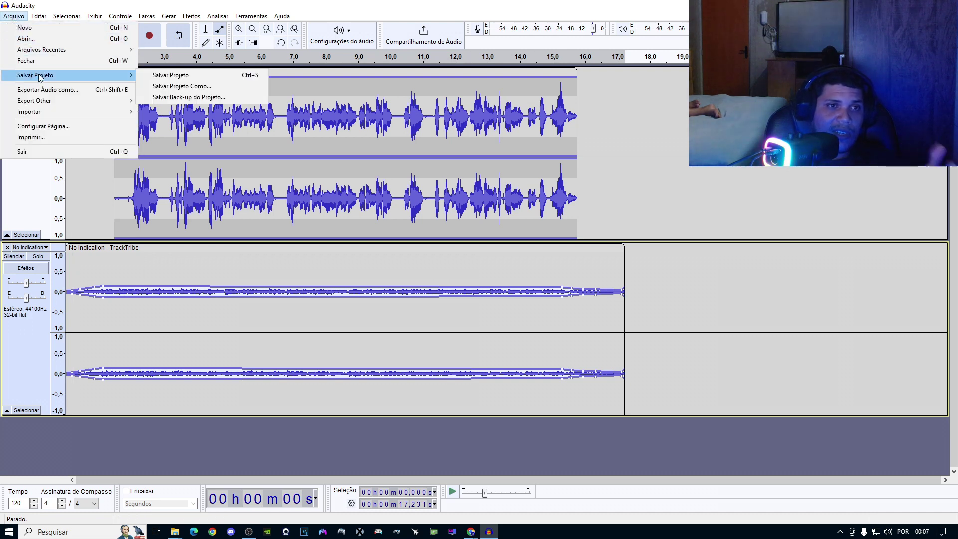
{"action": "left_click", "coordinate": [198, 76]}
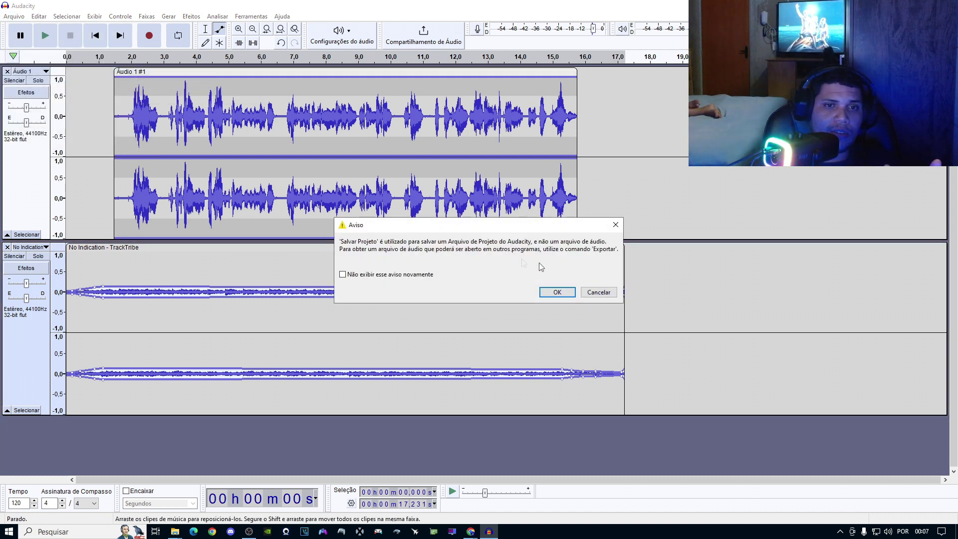
{"action": "left_click", "coordinate": [559, 295]}
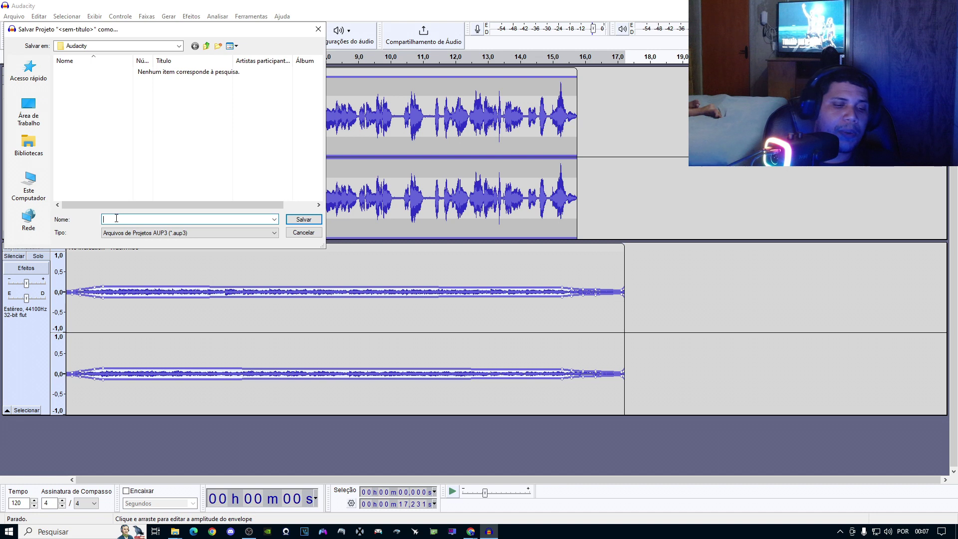
{"action": "type", "text": "teste"}
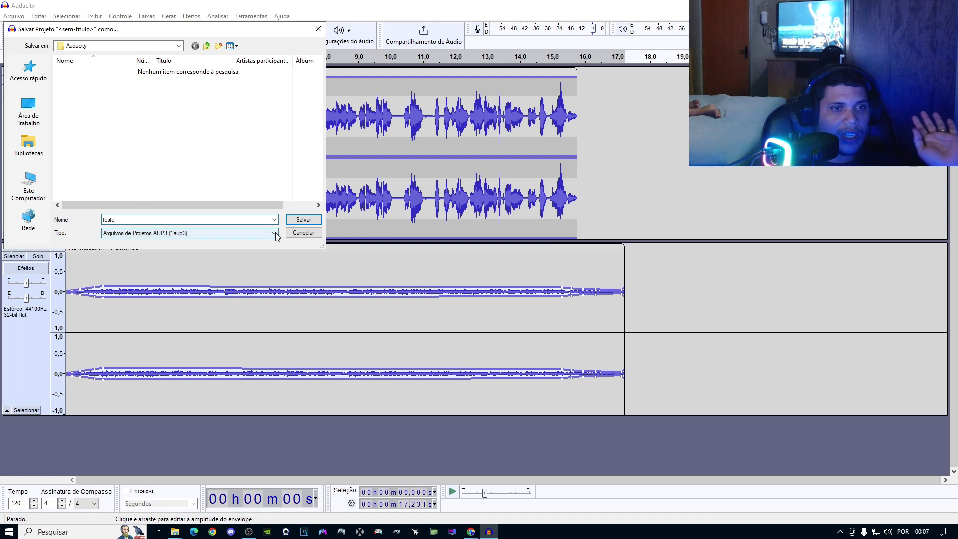
{"action": "left_click", "coordinate": [304, 220]}
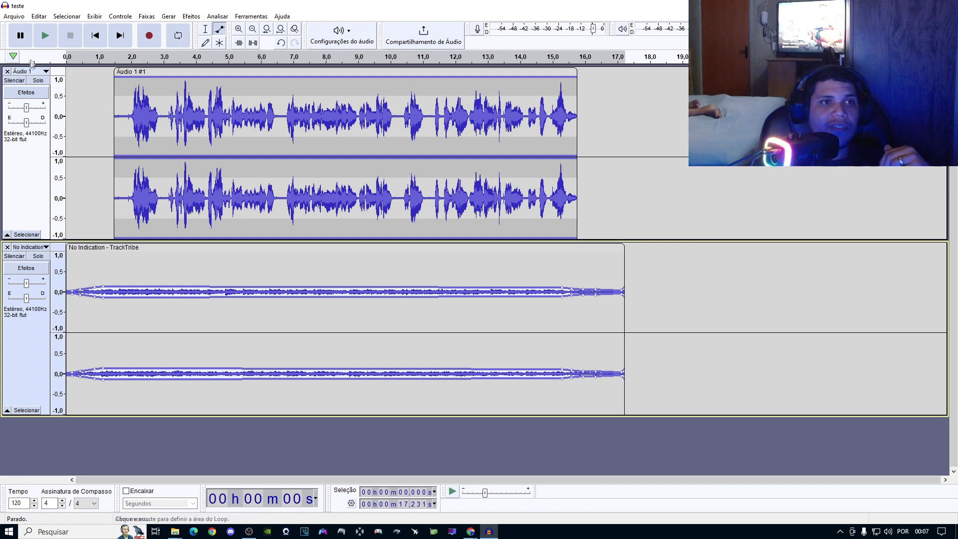
Step: Open the audio export for teste.mp3, keeping the bit rate mode at Constante and reviewing the quality options
{"action": "left_click", "coordinate": [14, 17]}
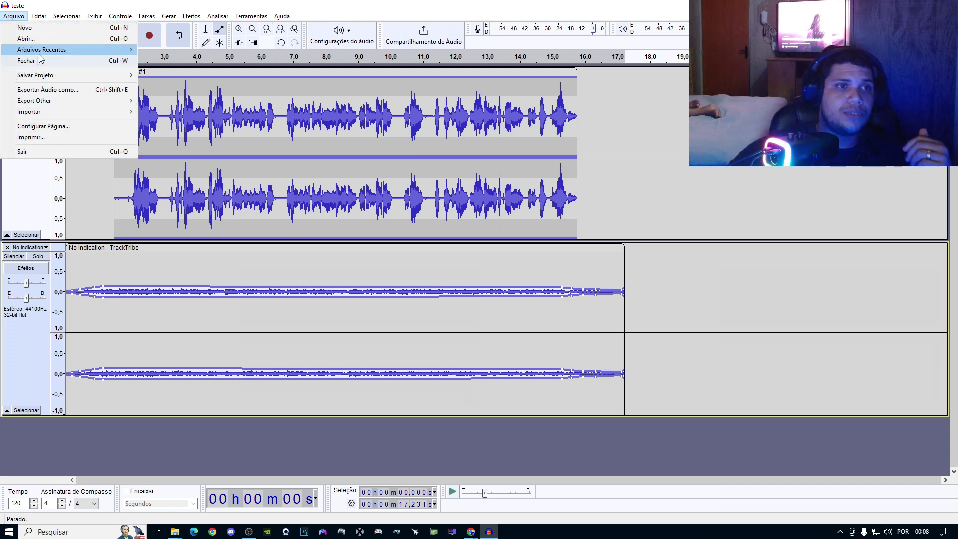
{"action": "left_click", "coordinate": [42, 90]}
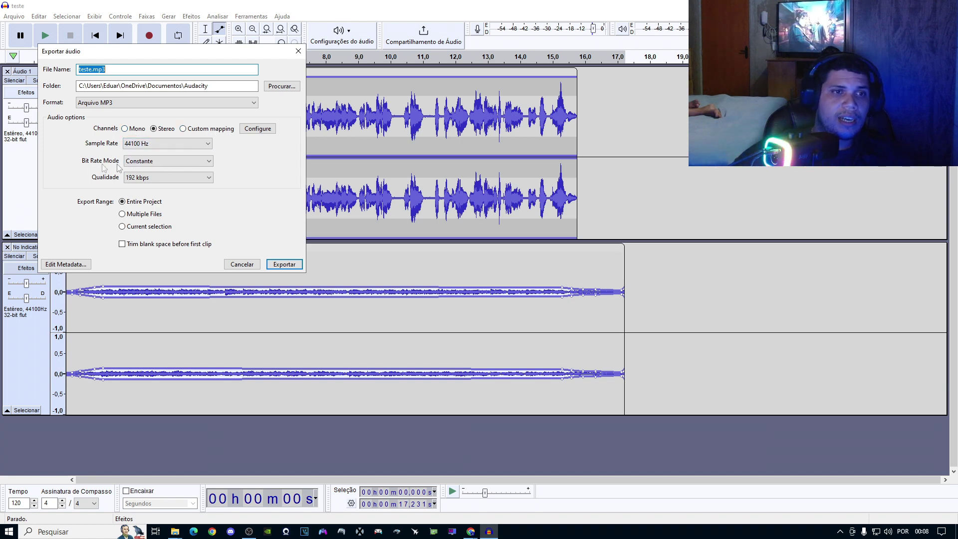
{"action": "left_click", "coordinate": [204, 165]}
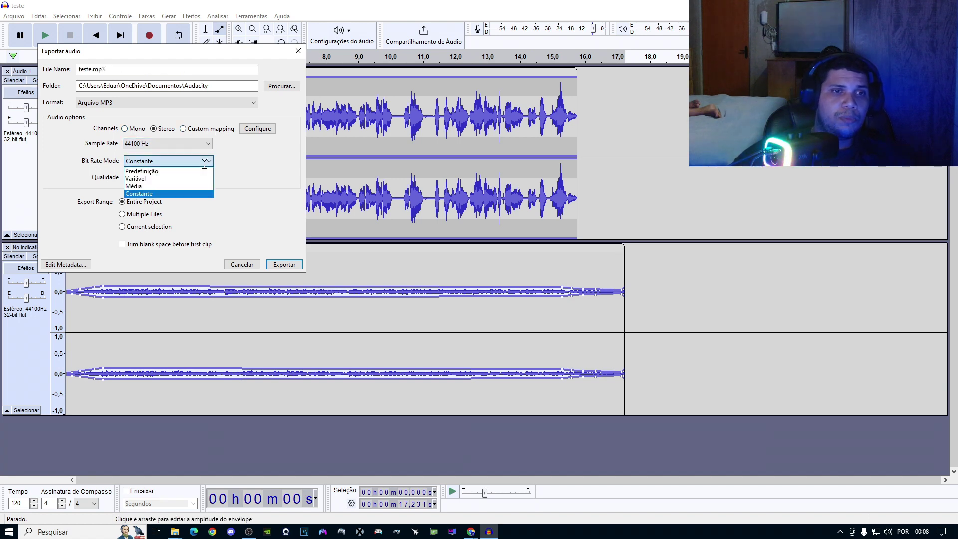
{"action": "left_click", "coordinate": [150, 194]}
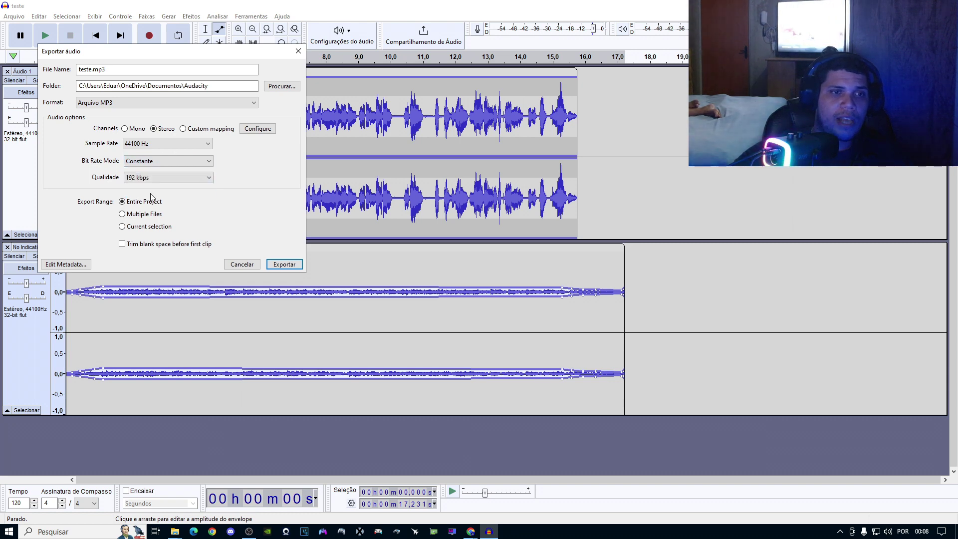
{"action": "left_click", "coordinate": [200, 179]}
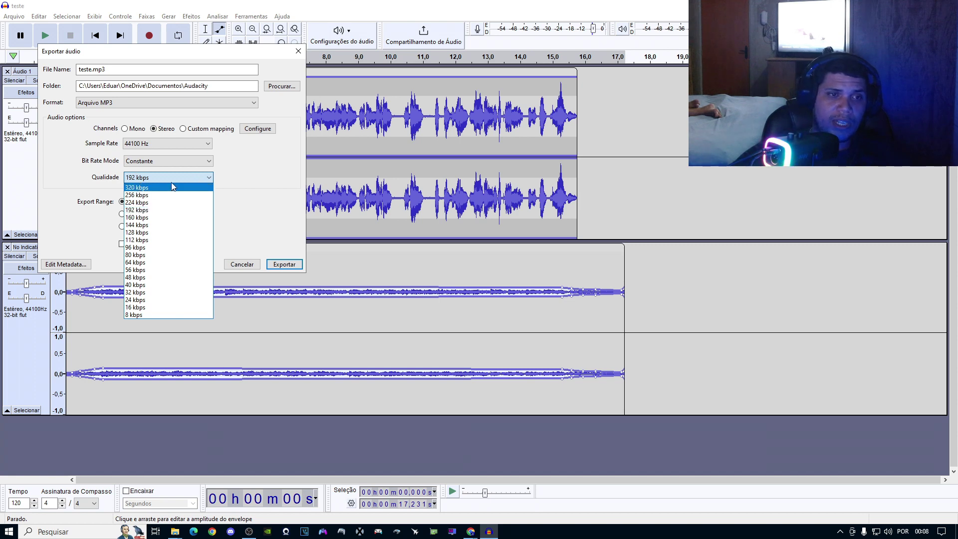
{"action": "left_click", "coordinate": [209, 180]}
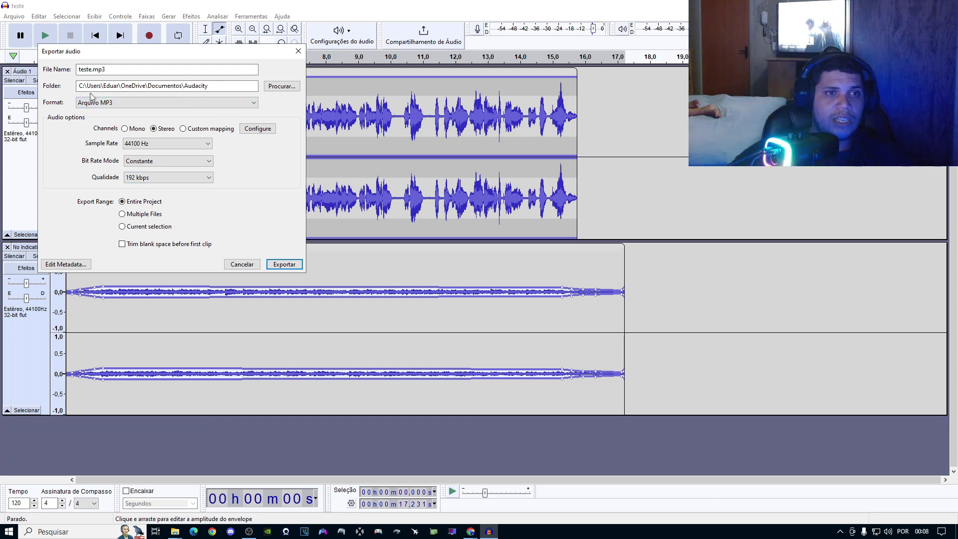
Step: Browse the destination folder for the exported MP3 and cancel without choosing another one
{"action": "left_click", "coordinate": [209, 86]}
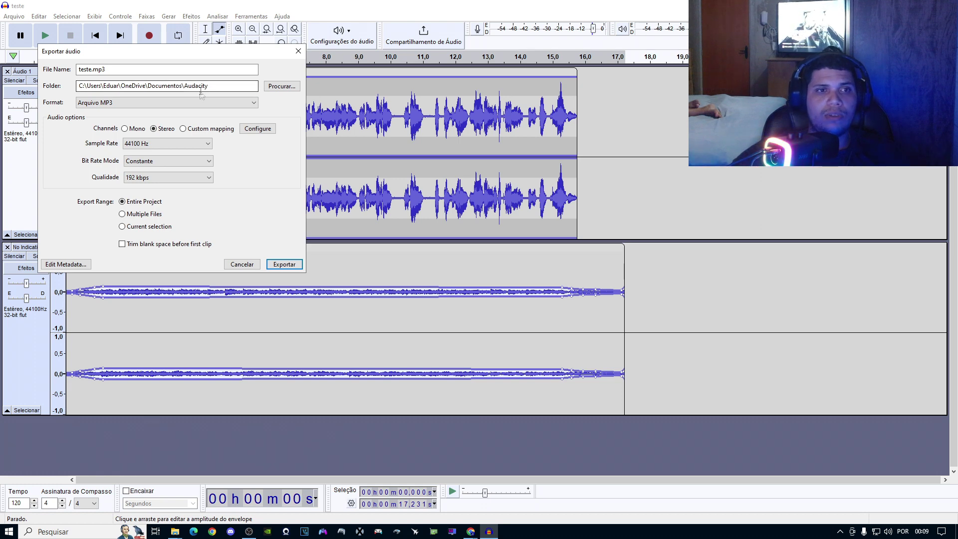
{"action": "left_click", "coordinate": [280, 86]}
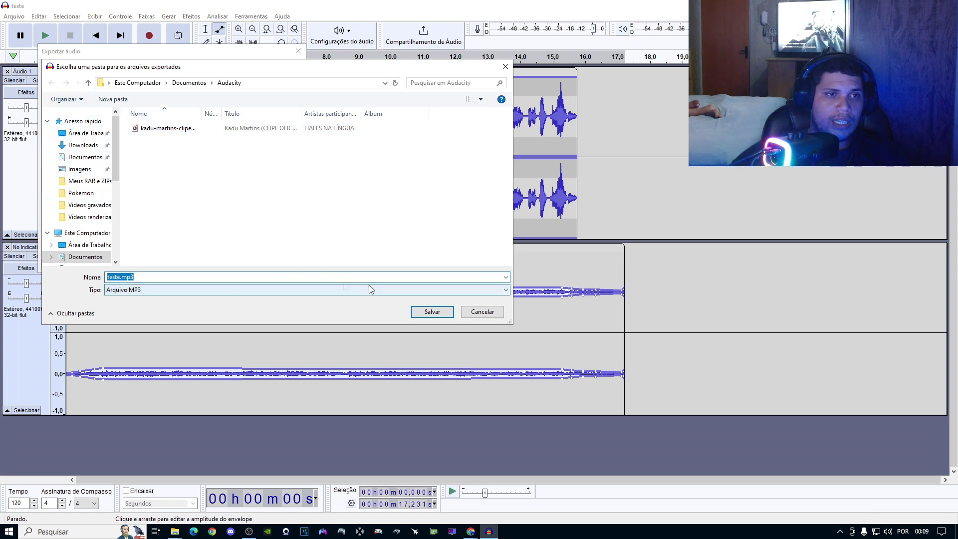
{"action": "left_click", "coordinate": [484, 312]}
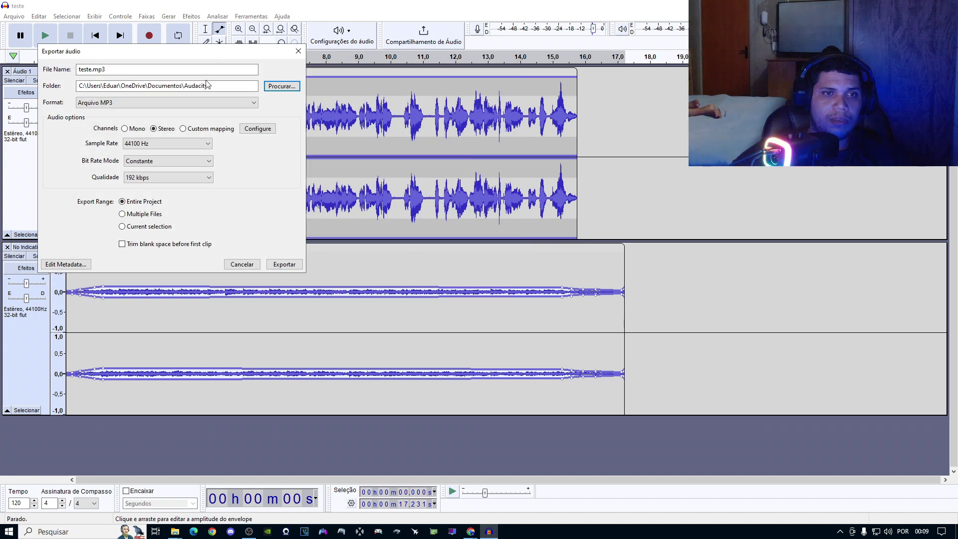
Step: Export the entire project as the 192 kbps MP3, and again as teste.wav in WAV (Microsoft) format with 32-bit float encoding
{"action": "left_click", "coordinate": [282, 265]}
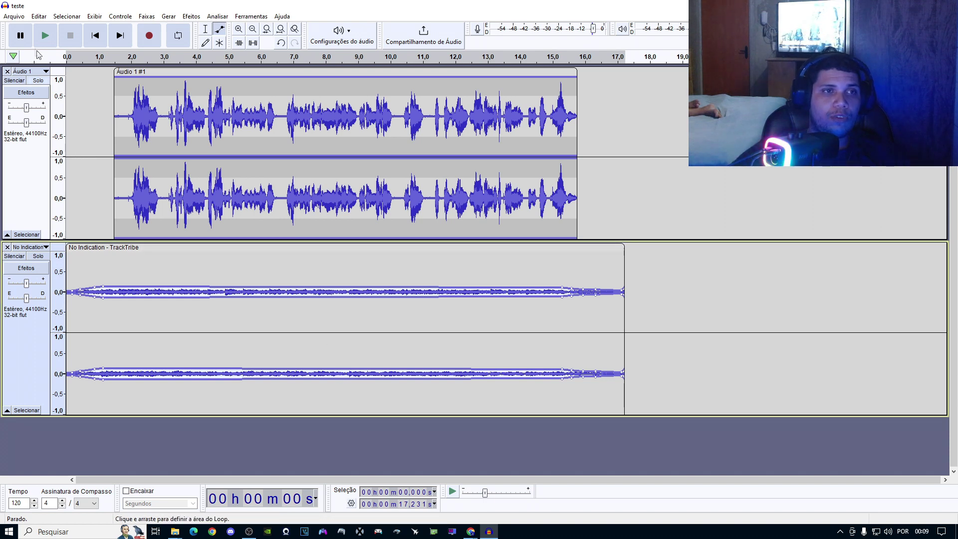
{"action": "left_click", "coordinate": [14, 16]}
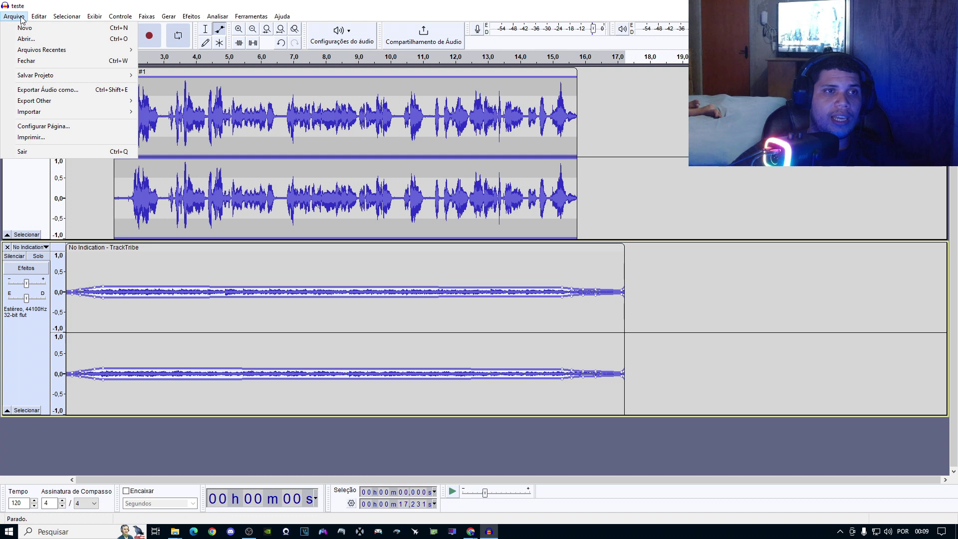
{"action": "left_click", "coordinate": [50, 90]}
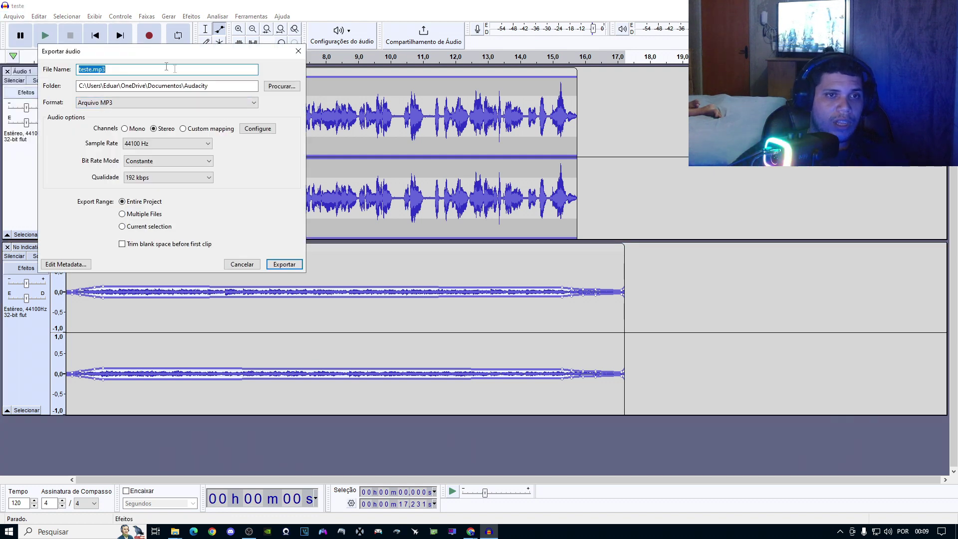
{"action": "left_click", "coordinate": [252, 103]}
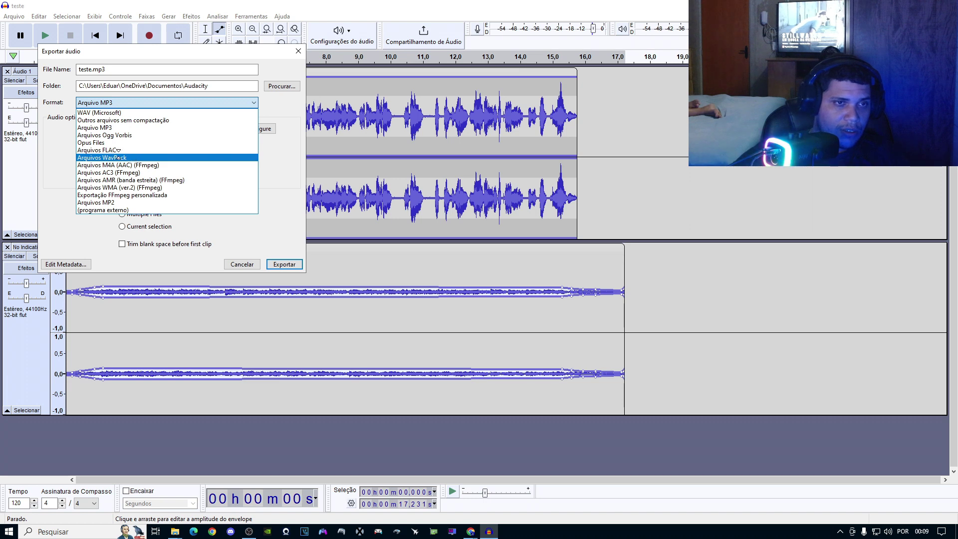
{"action": "left_click", "coordinate": [113, 113]}
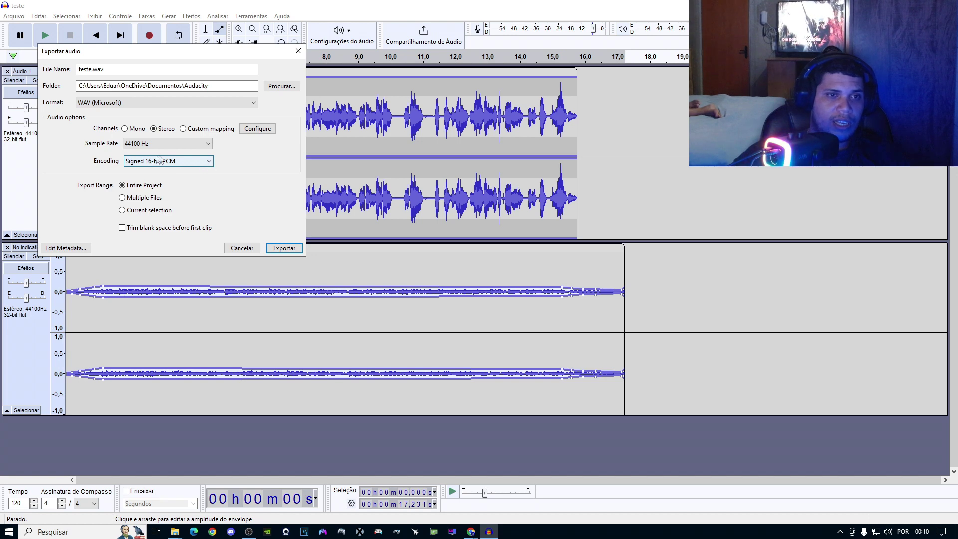
{"action": "left_click", "coordinate": [205, 161]}
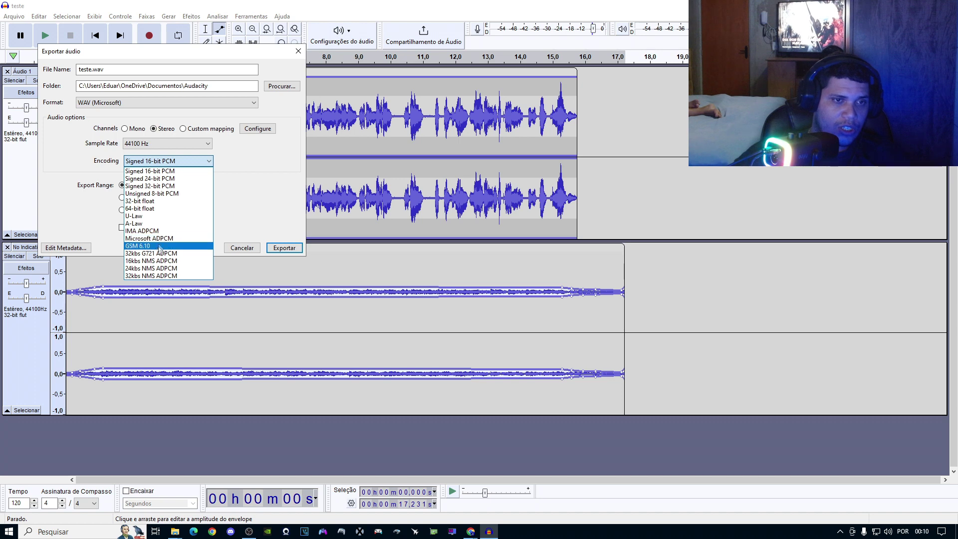
{"action": "left_click", "coordinate": [146, 202]}
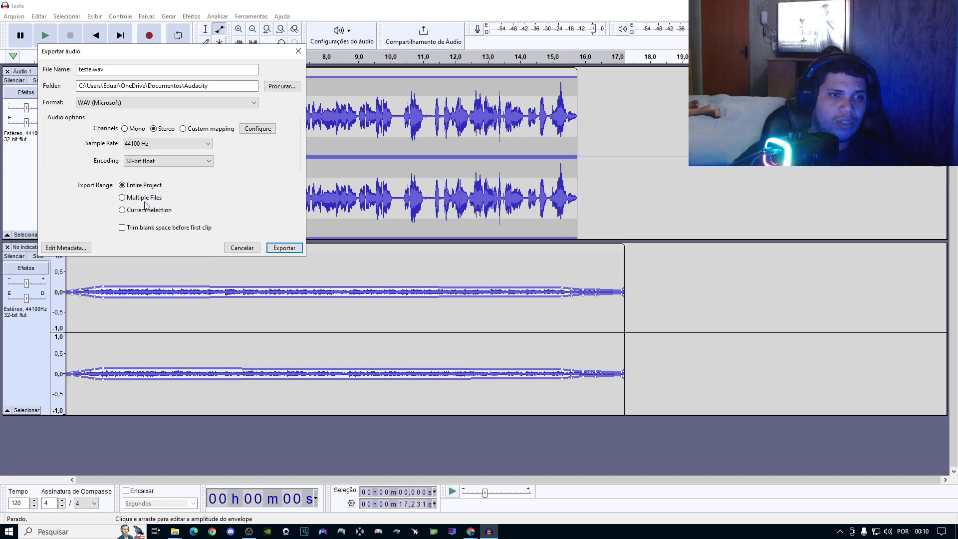
{"action": "left_click", "coordinate": [283, 248]}
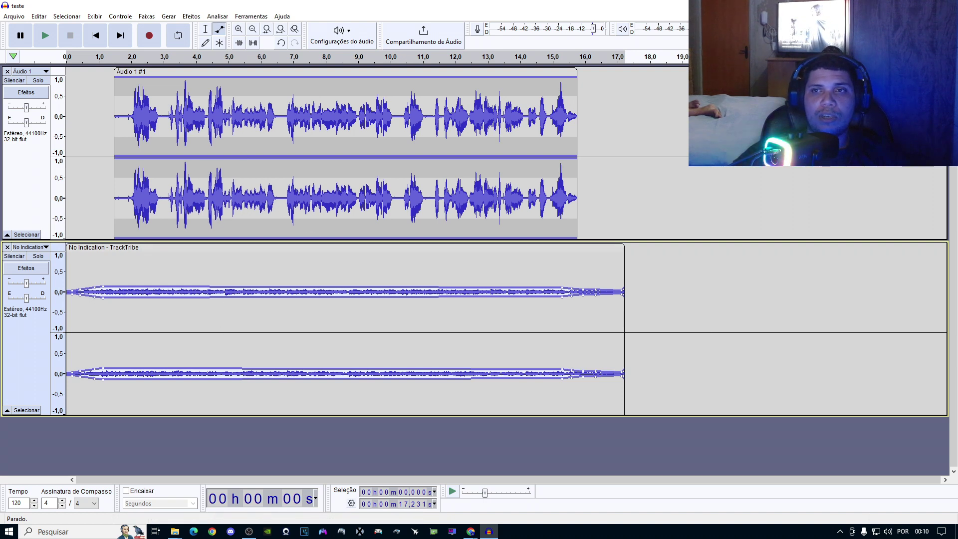
Step: Close Audacity and play the exported teste.mp3 and teste.wav from the Audacity documents folder in Reprodutor Multimídia
{"action": "key", "text": "alt+F4"}
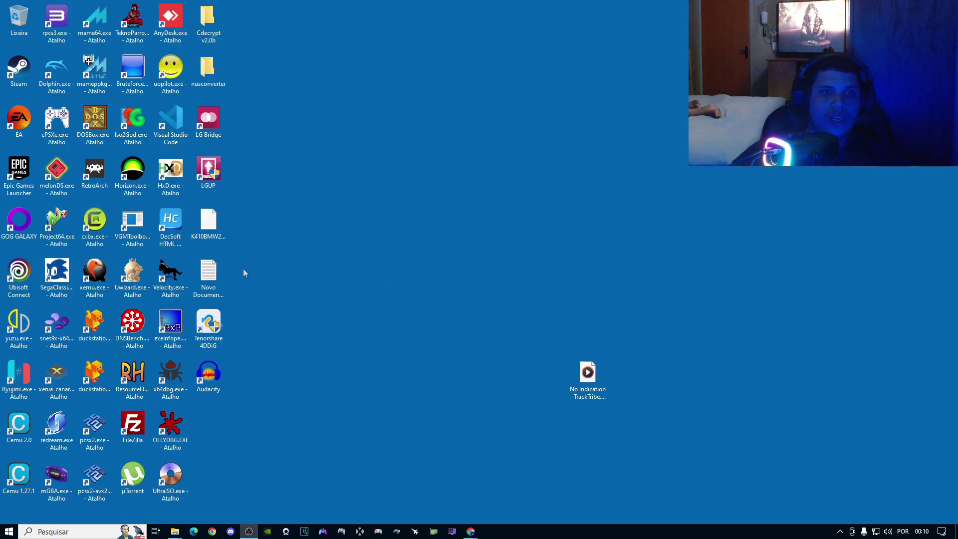
{"action": "mouse_move", "coordinate": [173, 535]}
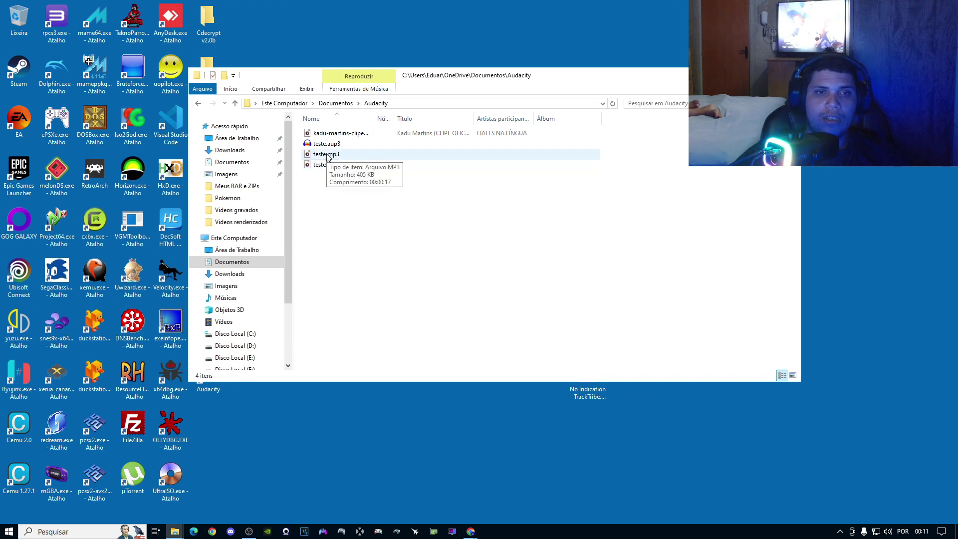
{"action": "double_click", "coordinate": [326, 155]}
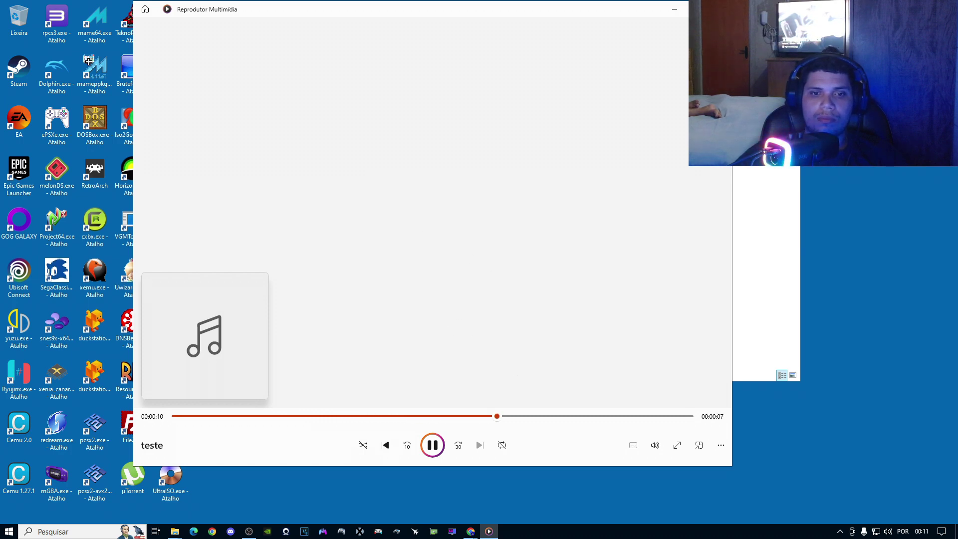
{"action": "key", "text": "alt+F4"}
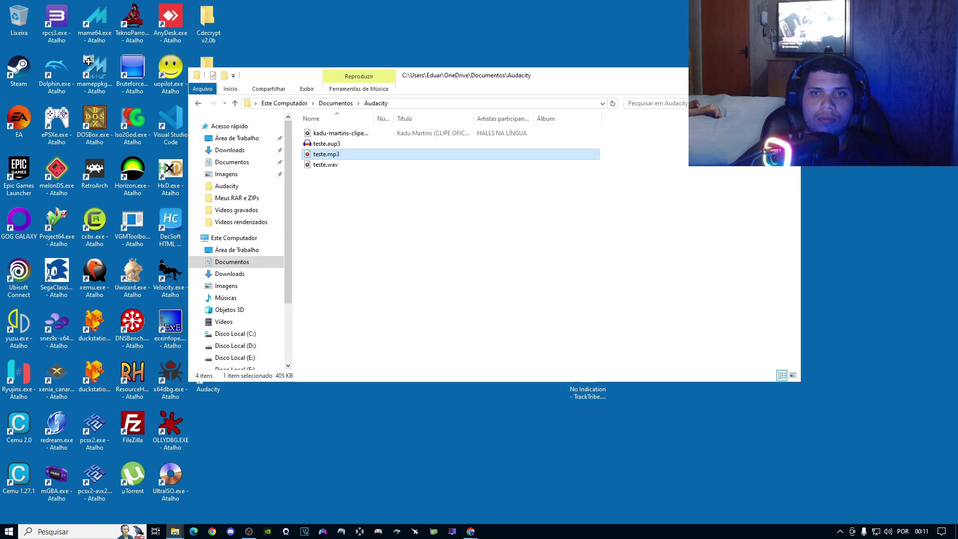
{"action": "double_click", "coordinate": [346, 165]}
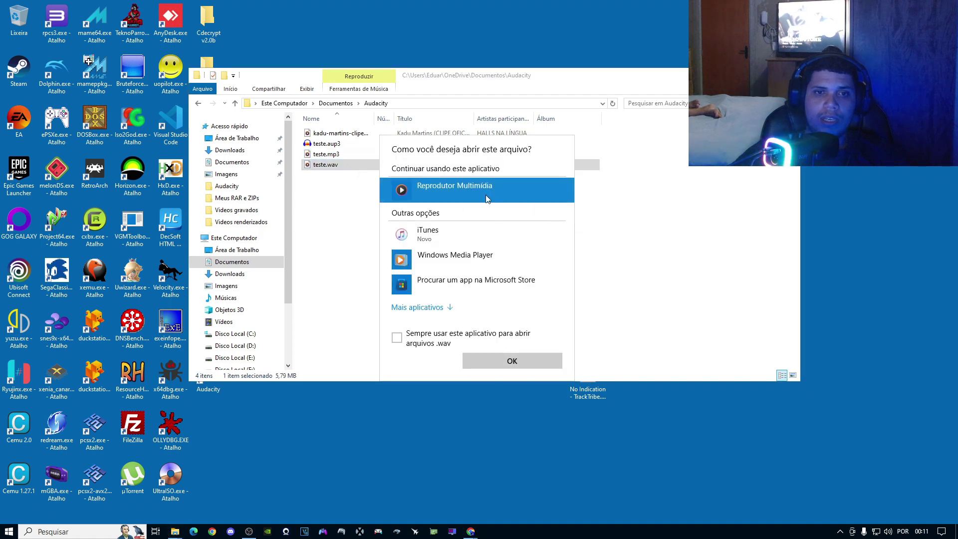
{"action": "left_click", "coordinate": [502, 361]}
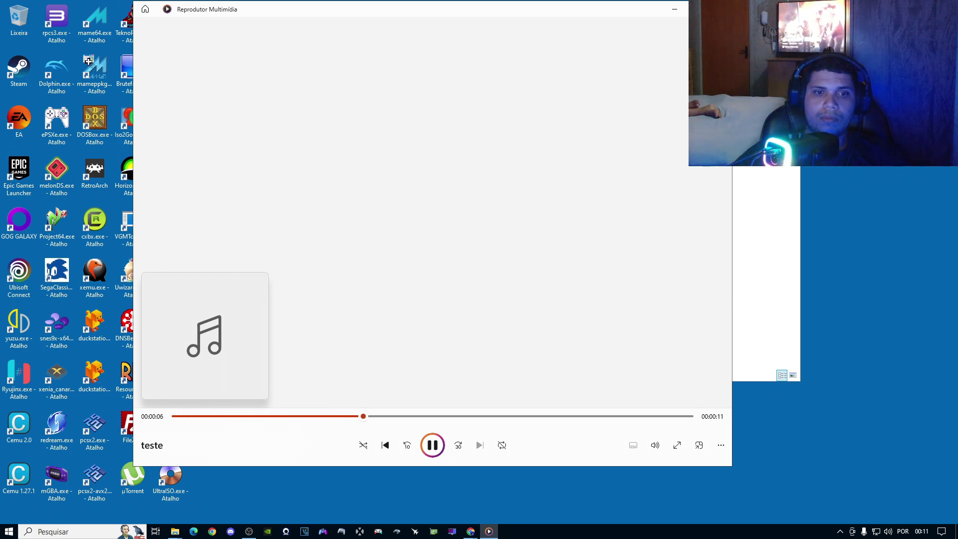
{"action": "left_click", "coordinate": [720, 9]}
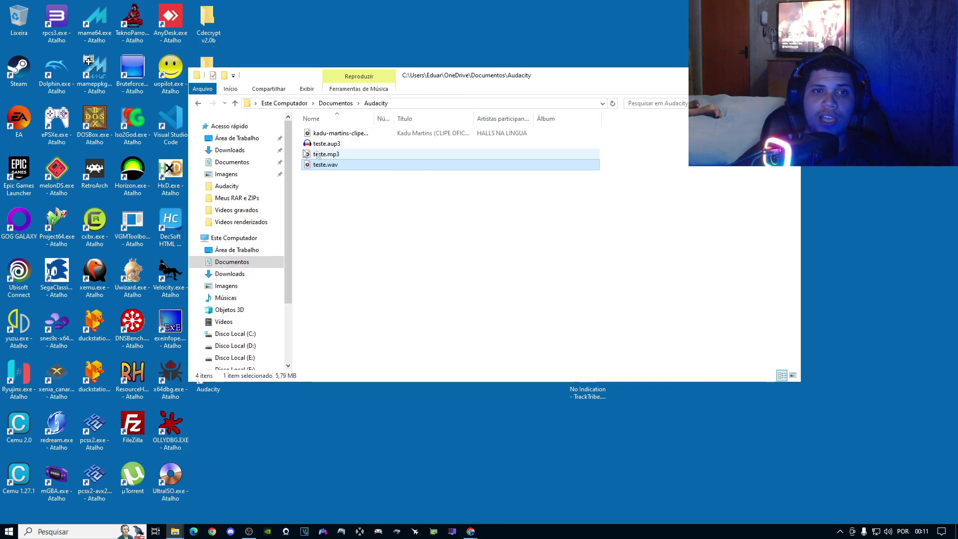
Step: Uncover the desktop shortcut, relaunch Audacity and bring up the dialog for opening an existing file
{"action": "left_click_drag", "start_coordinate": [569, 74], "coordinate": [660, 40]}
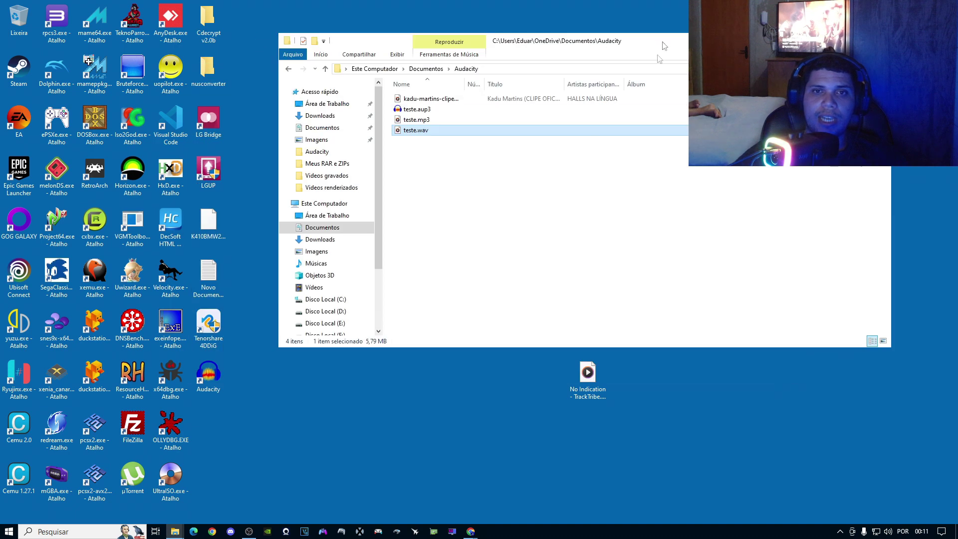
{"action": "double_click", "coordinate": [211, 371]}
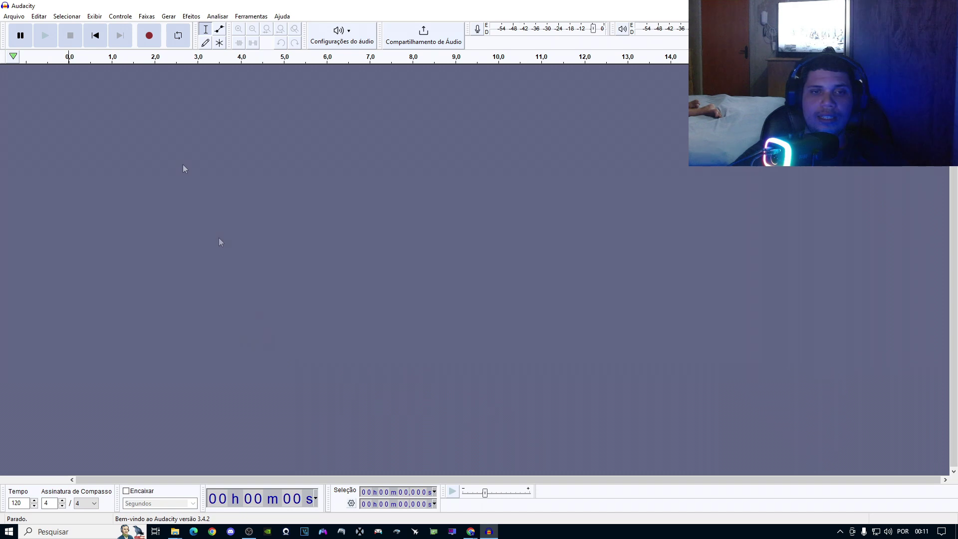
{"action": "left_click", "coordinate": [14, 16]}
{"action": "mouse_move", "coordinate": [37, 113]}
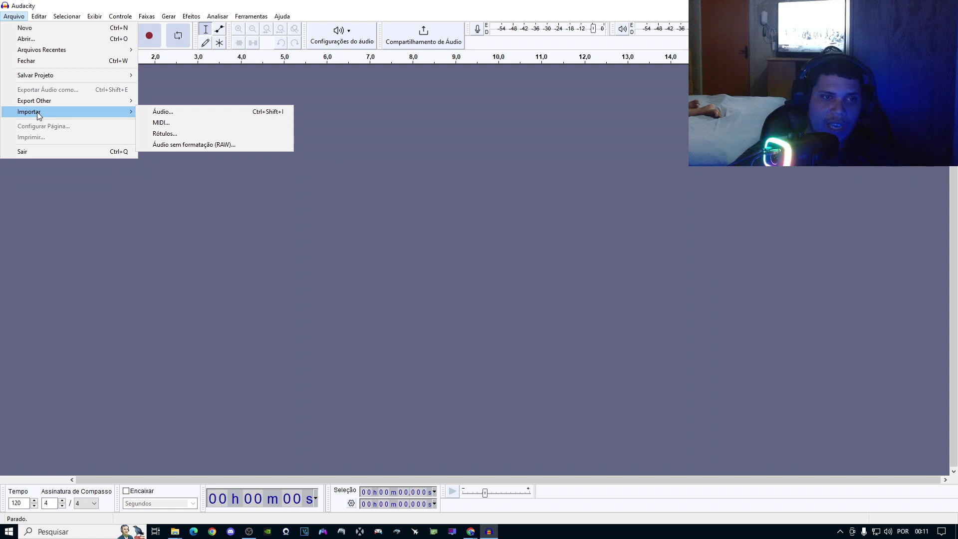
{"action": "left_click", "coordinate": [41, 37]}
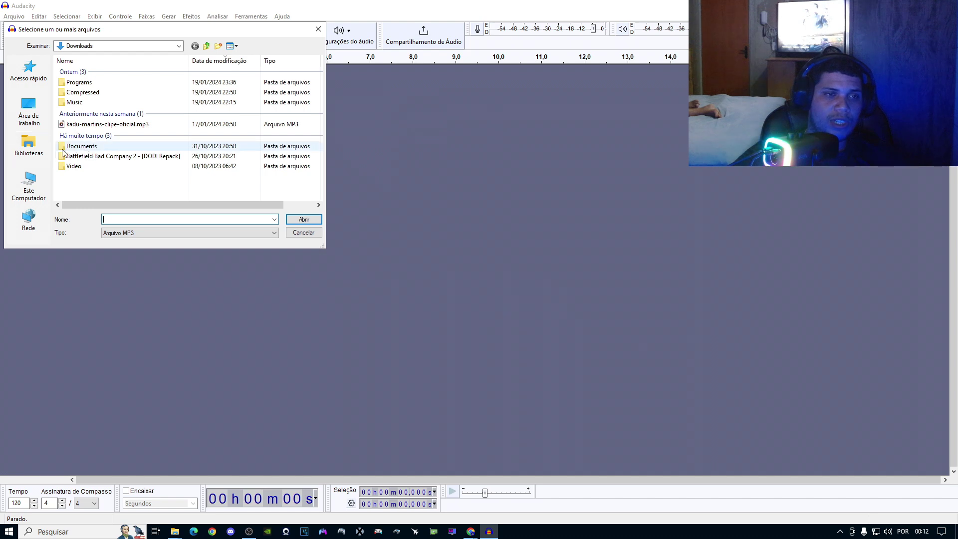
Step: Browse from Este Computador to the user's profile folder under Usuários on Disco Local (C:)
{"action": "left_click", "coordinate": [29, 119]}
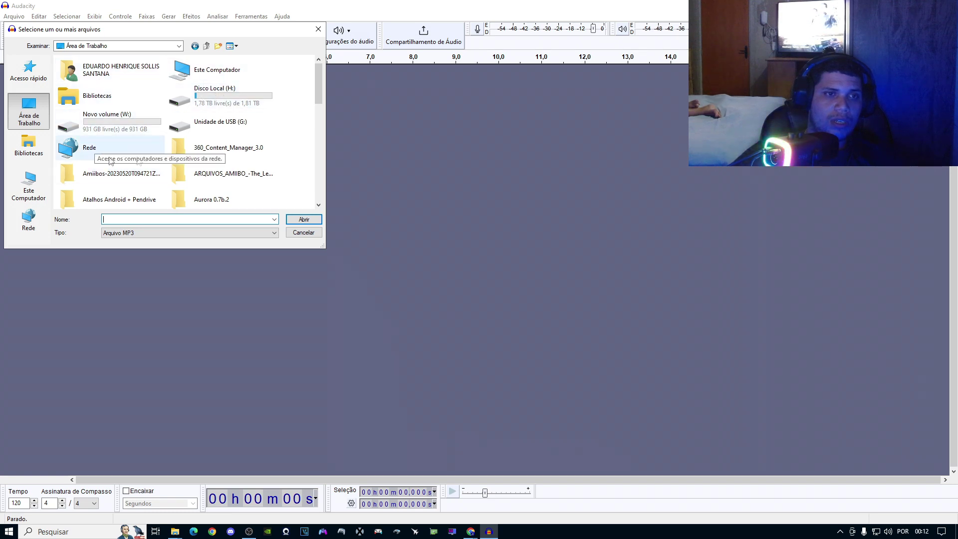
{"action": "scroll", "coordinate": [234, 141], "scroll_direction": "down", "scroll_amount": 1}
{"action": "scroll", "coordinate": [234, 141], "scroll_direction": "up", "scroll_amount": 1}
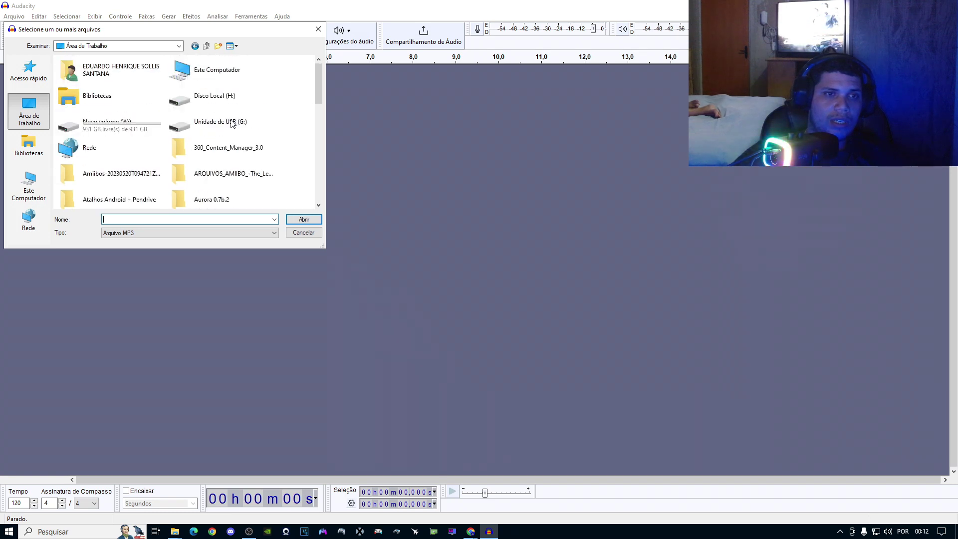
{"action": "left_click", "coordinate": [213, 74]}
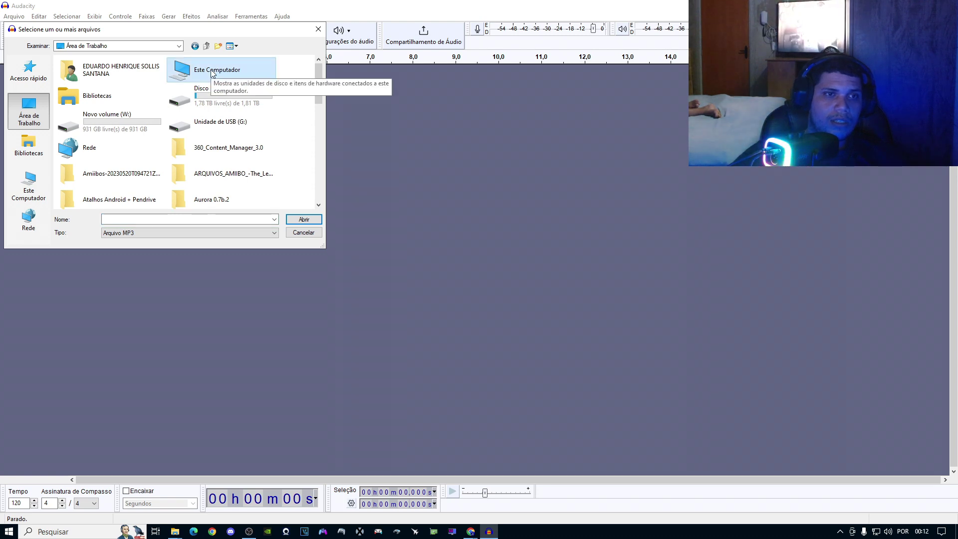
{"action": "double_click", "coordinate": [213, 73]}
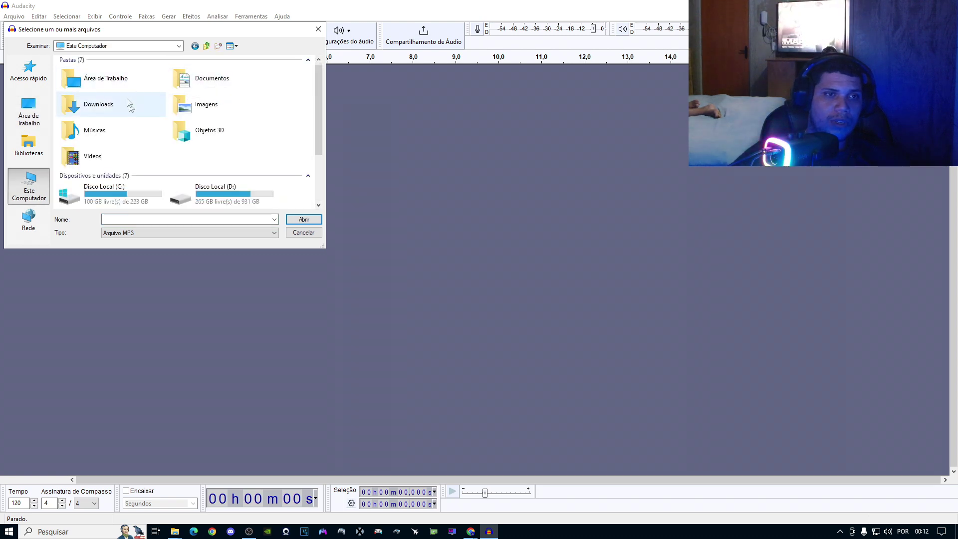
{"action": "double_click", "coordinate": [125, 191]}
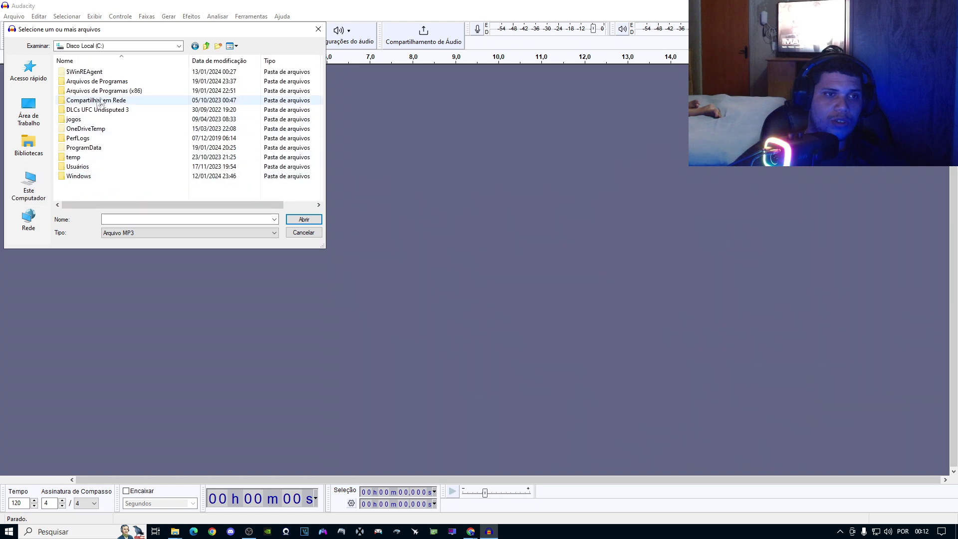
{"action": "double_click", "coordinate": [76, 167]}
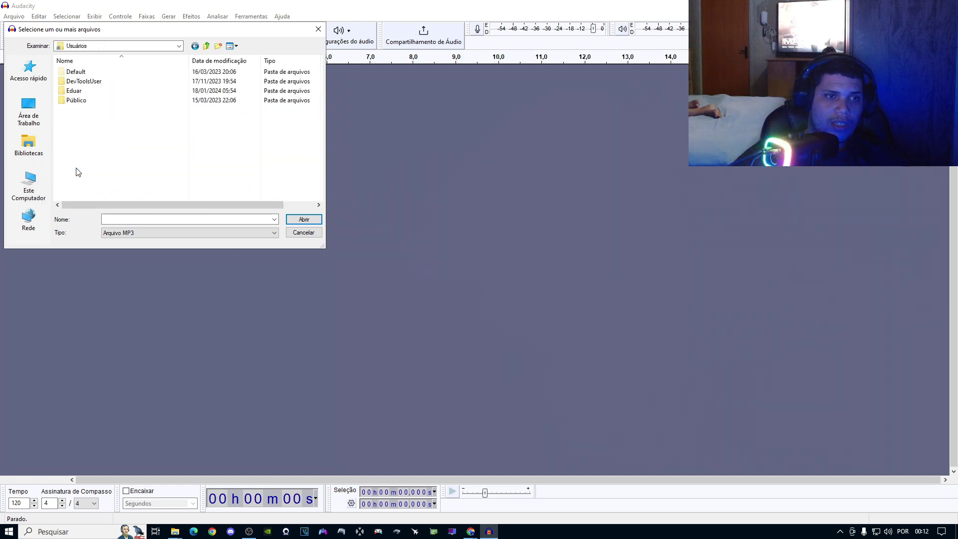
{"action": "double_click", "coordinate": [75, 91]}
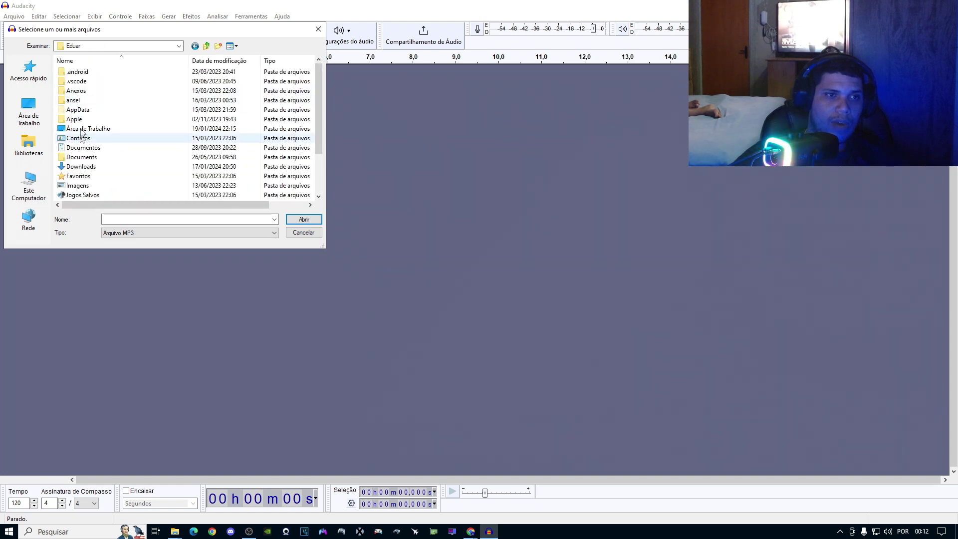
Step: Go to the Audacity folder inside the profile's OneDrive Documentos folder
{"action": "double_click", "coordinate": [82, 157]}
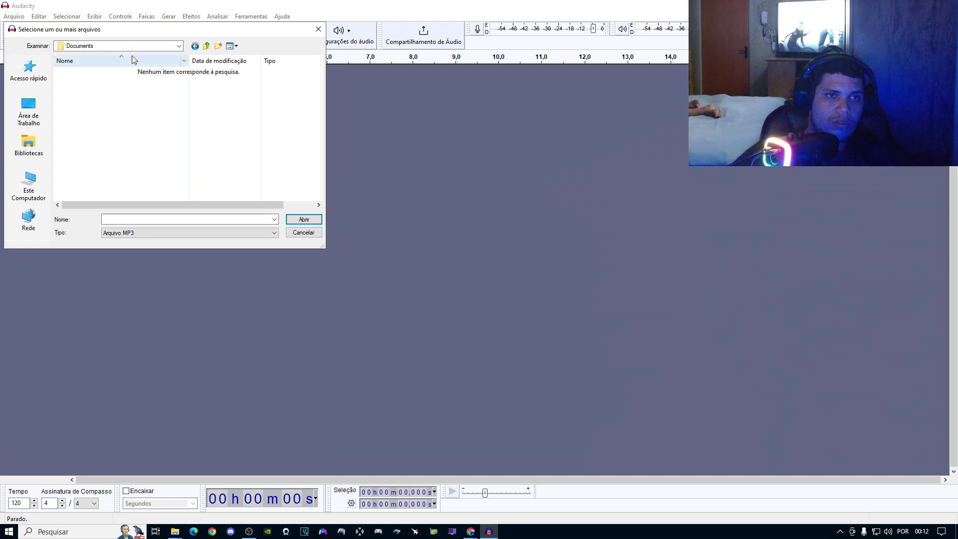
{"action": "left_click", "coordinate": [194, 46]}
{"action": "scroll", "coordinate": [90, 145], "scroll_direction": "down", "scroll_amount": 1}
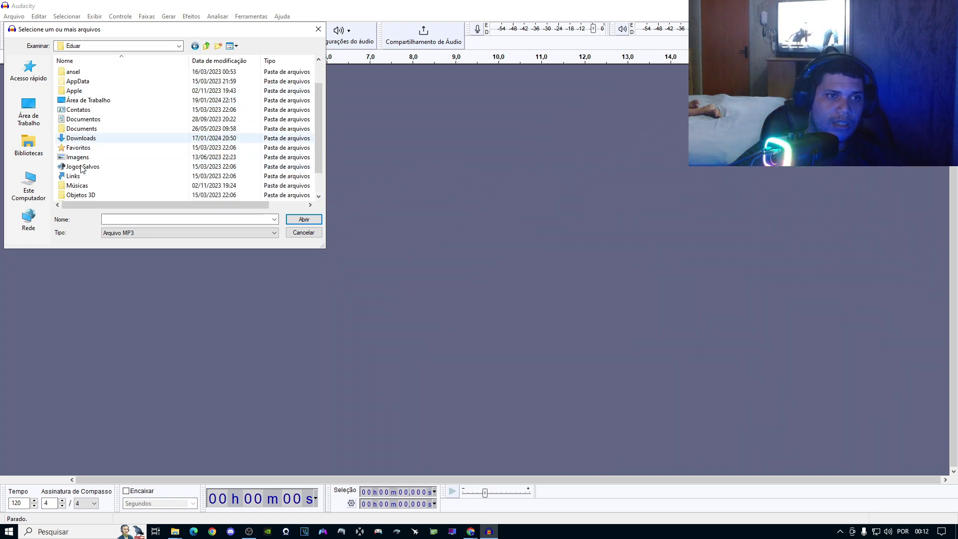
{"action": "scroll", "coordinate": [83, 165], "scroll_direction": "down", "scroll_amount": 1}
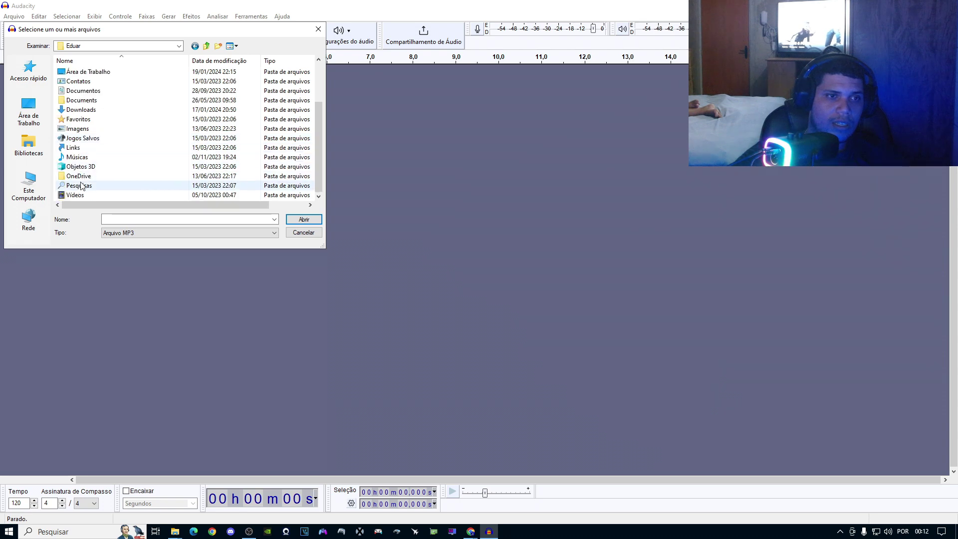
{"action": "left_click", "coordinate": [79, 177]}
{"action": "double_click", "coordinate": [78, 177]}
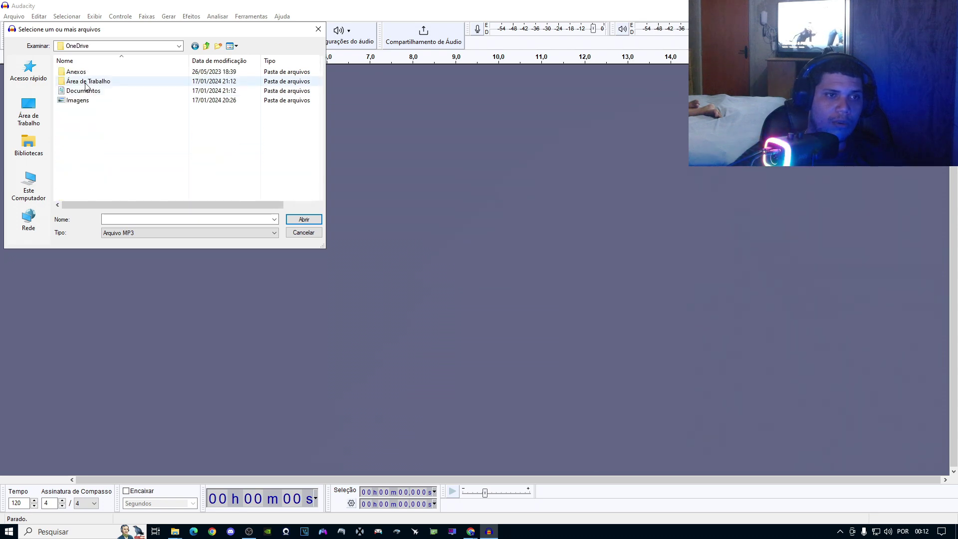
{"action": "double_click", "coordinate": [94, 92]}
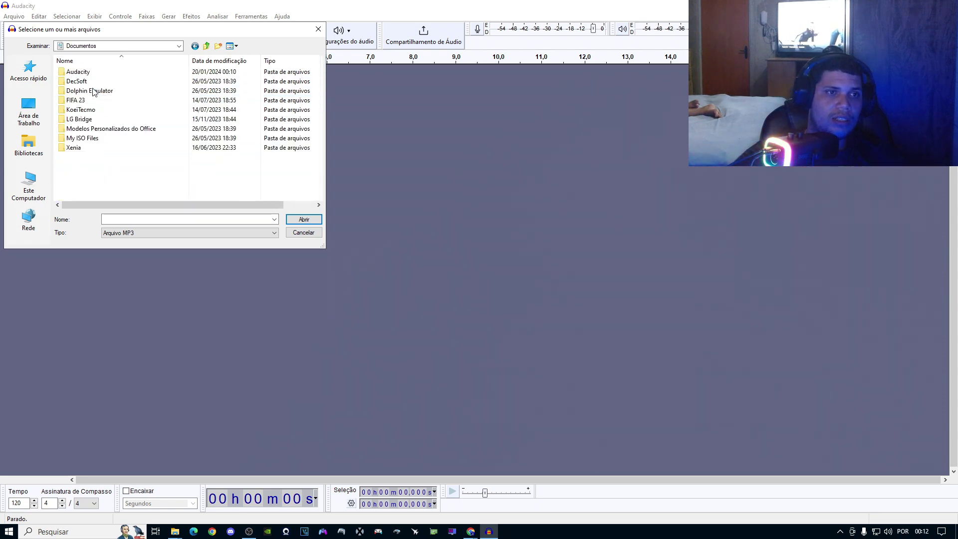
{"action": "double_click", "coordinate": [79, 72]}
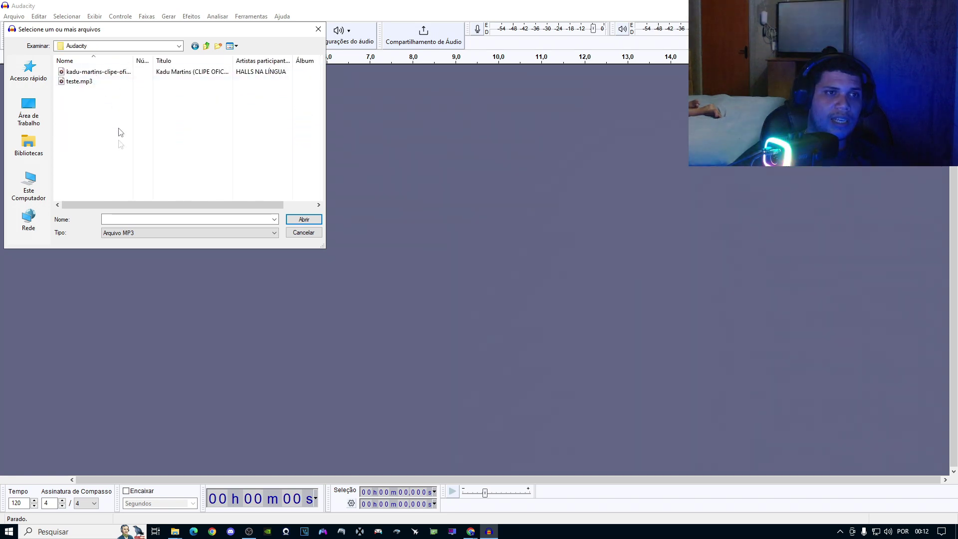
Step: Filter the files to AUP3 projects and open teste.aup3
{"action": "left_click", "coordinate": [274, 233]}
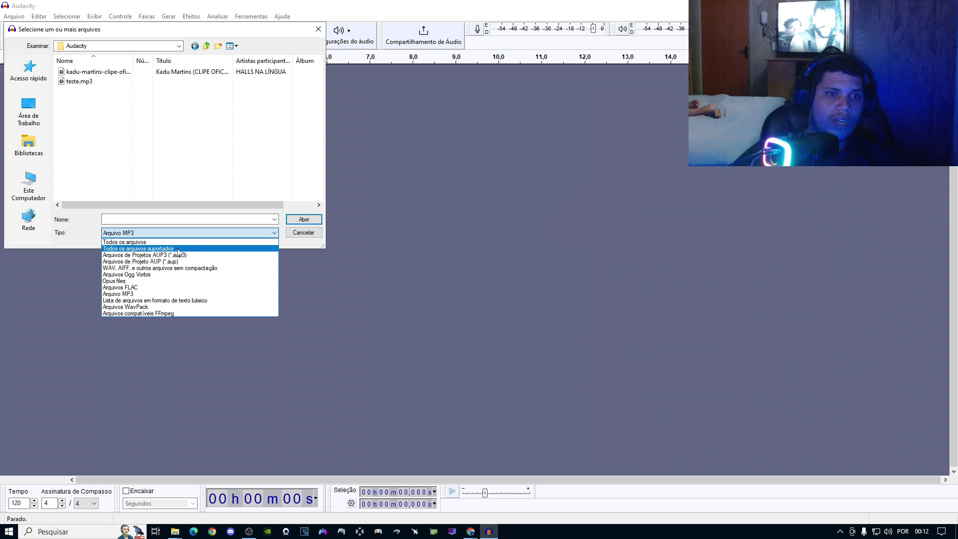
{"action": "left_click", "coordinate": [160, 255]}
{"action": "left_click", "coordinate": [95, 74]}
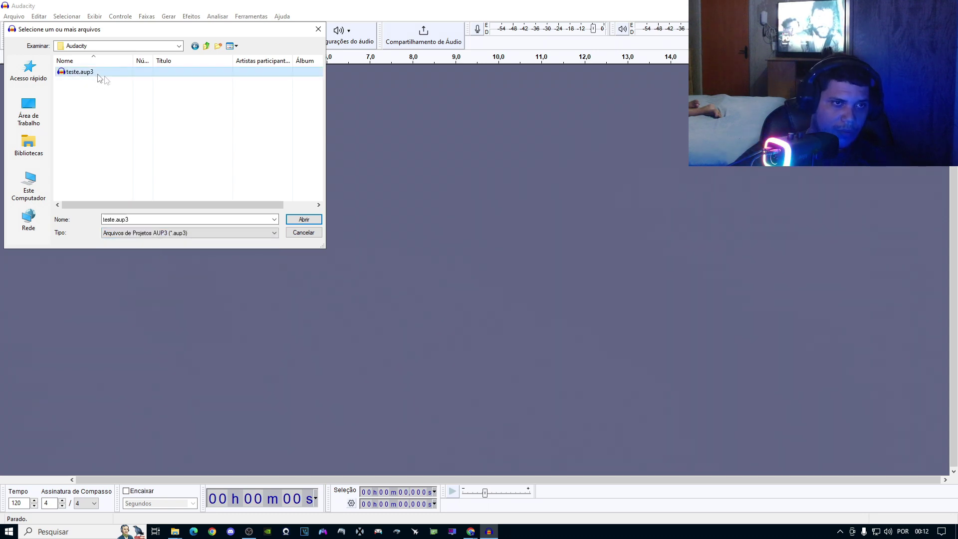
{"action": "left_click", "coordinate": [303, 220]}
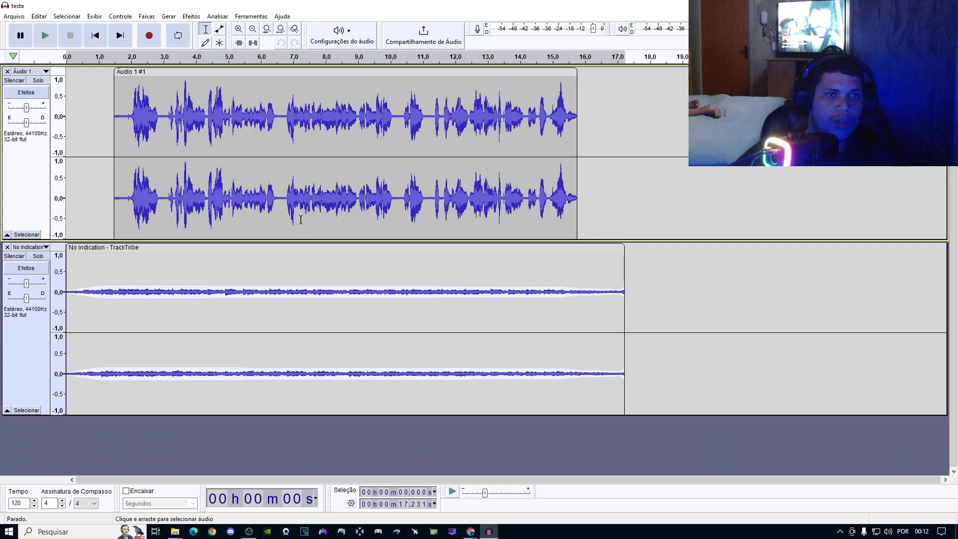